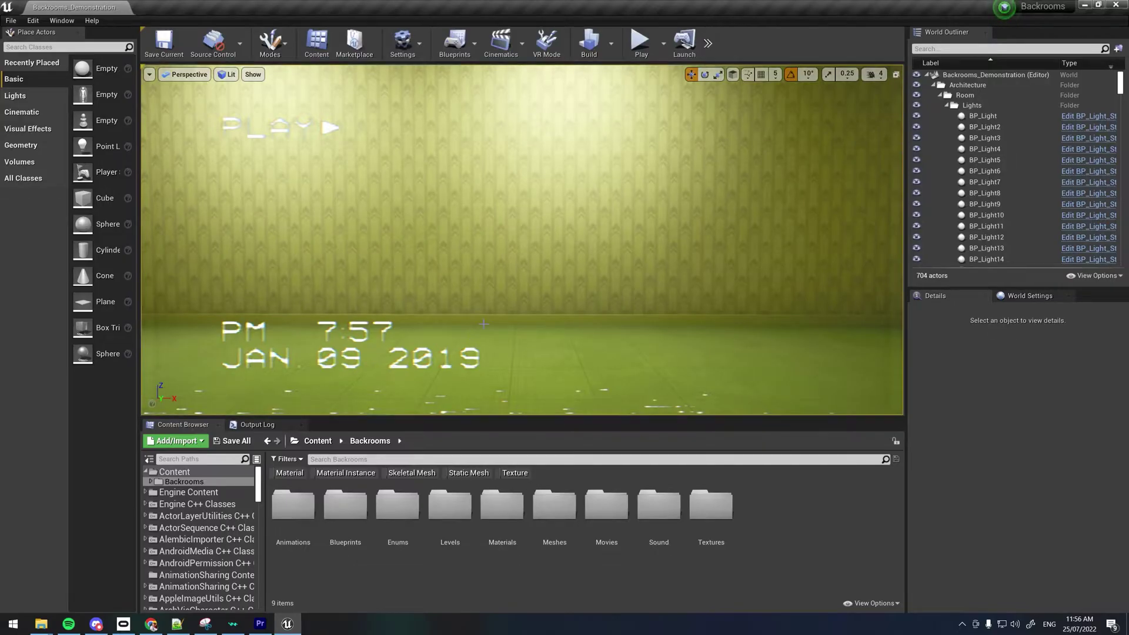
Migrate the Backrooms content folder into the Content folder of the Doom Example project
right_click(219, 483)
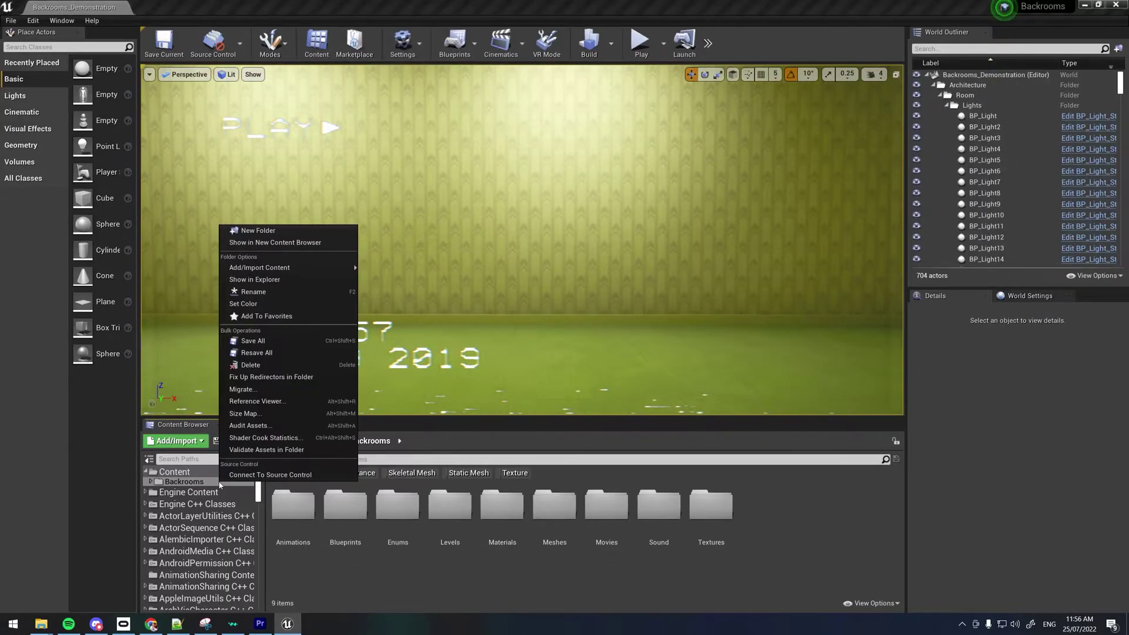
click(250, 389)
click(660, 441)
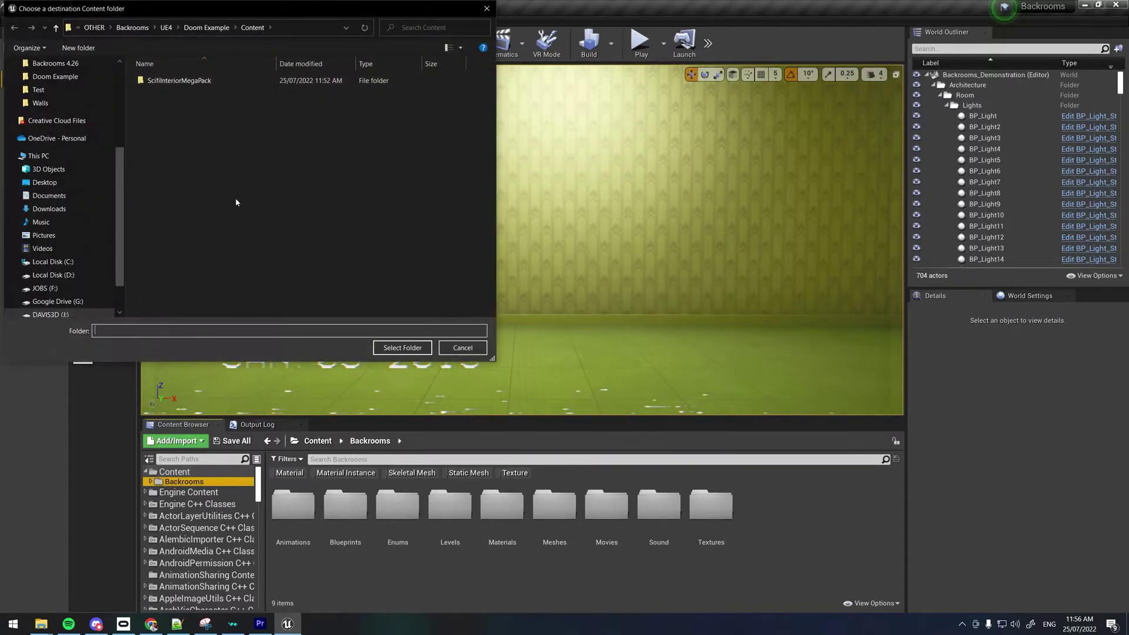
drag(280, 11, 522, 145)
click(449, 166)
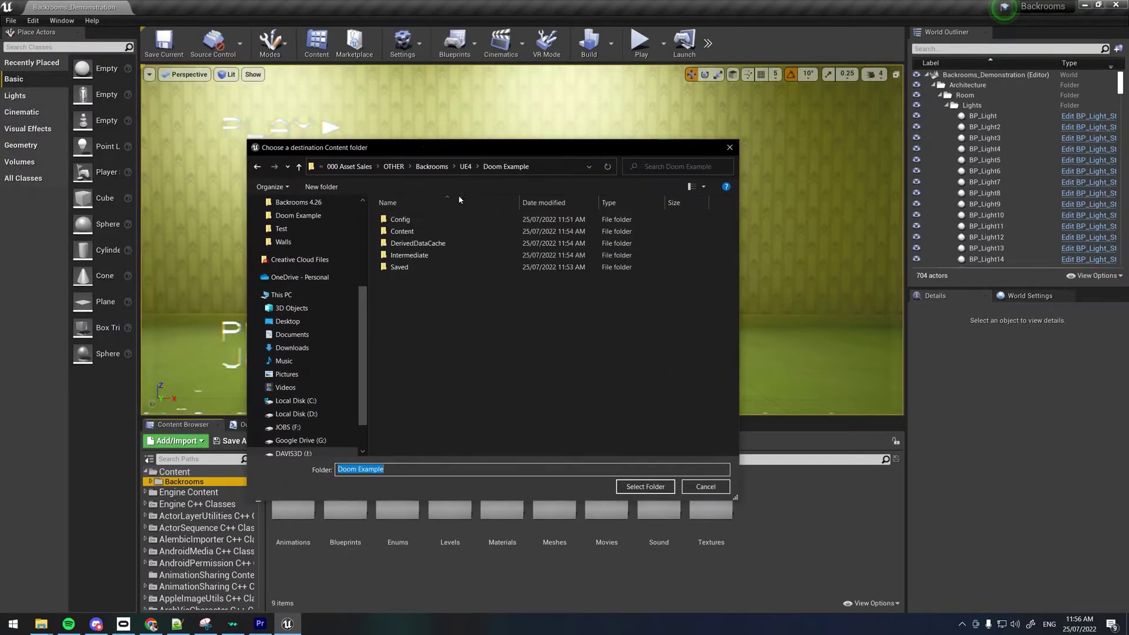
double_click(413, 234)
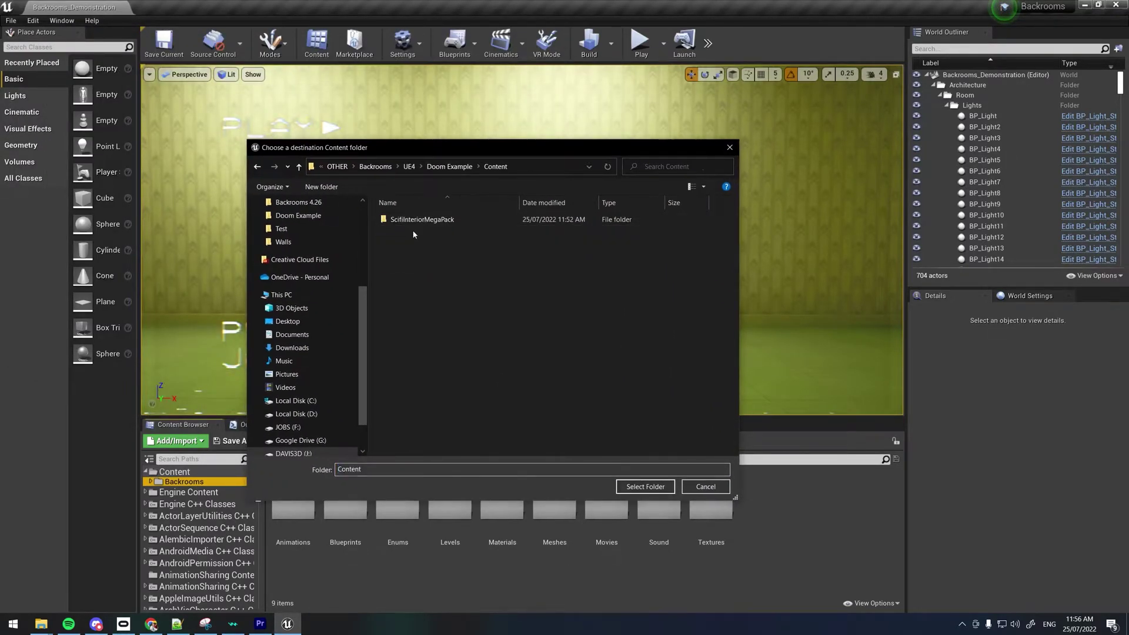
click(641, 487)
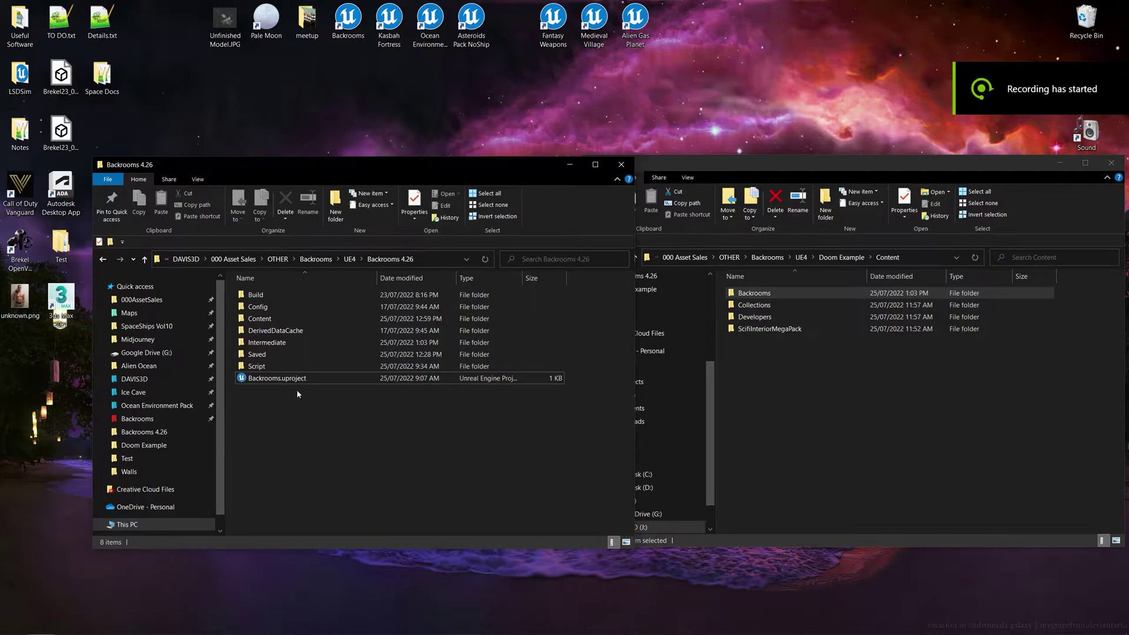
Copy the Movies folder from Content/Backrooms in the Backrooms 4.26 project
double_click(260, 320)
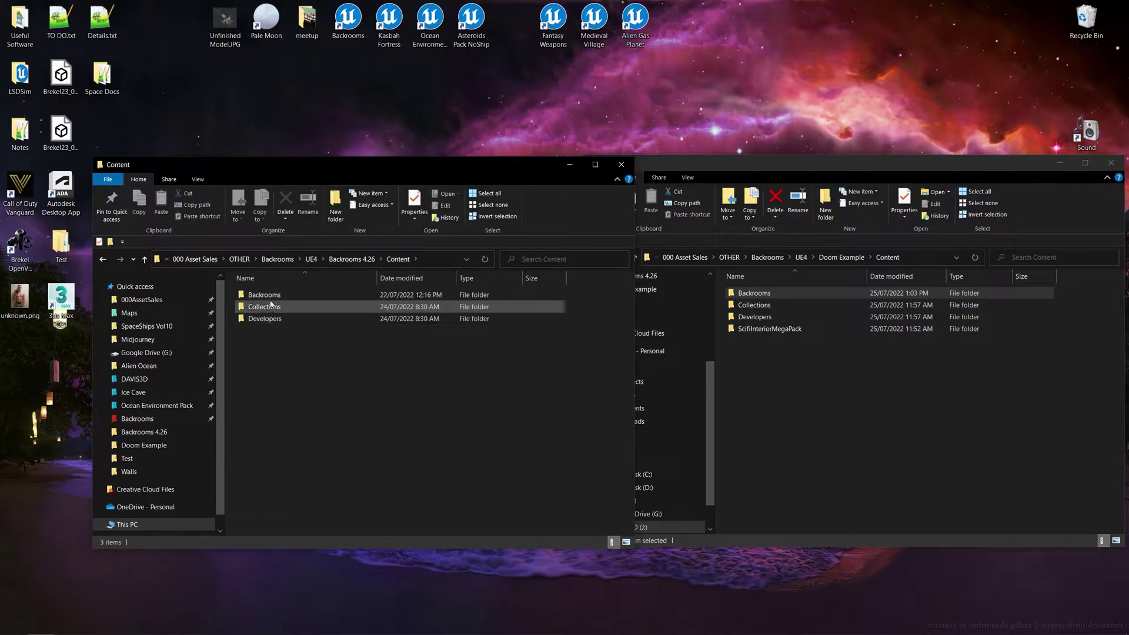
double_click(262, 296)
right_click(266, 366)
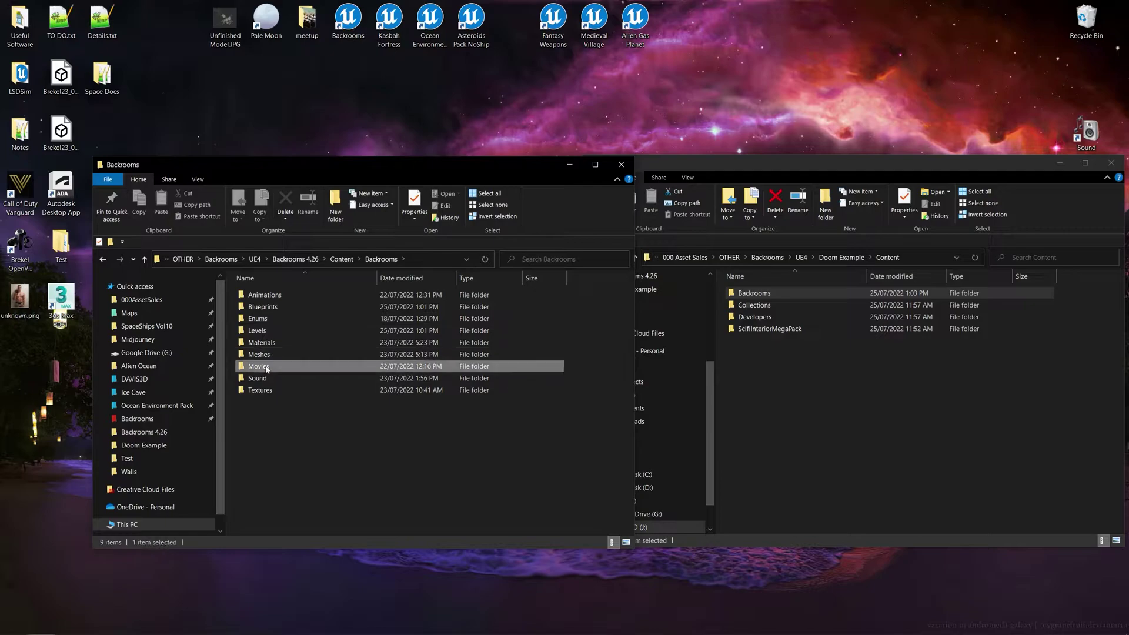
click(305, 301)
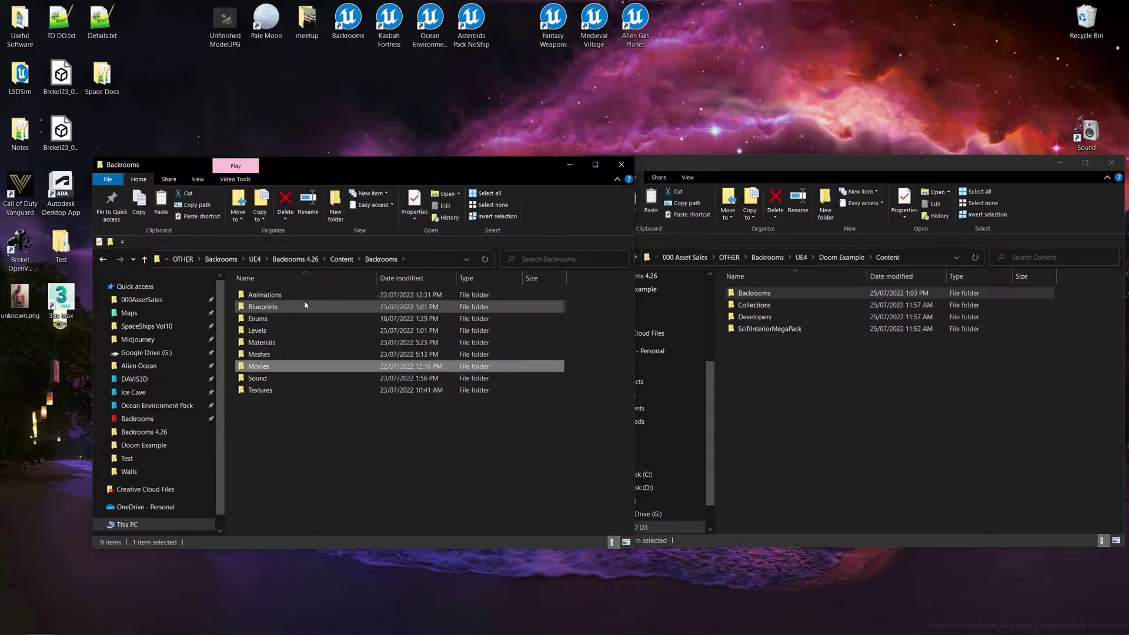
Paste the Movies folder into the Doom Example project's Content/Backrooms folder and open it to check the video file
click(788, 359)
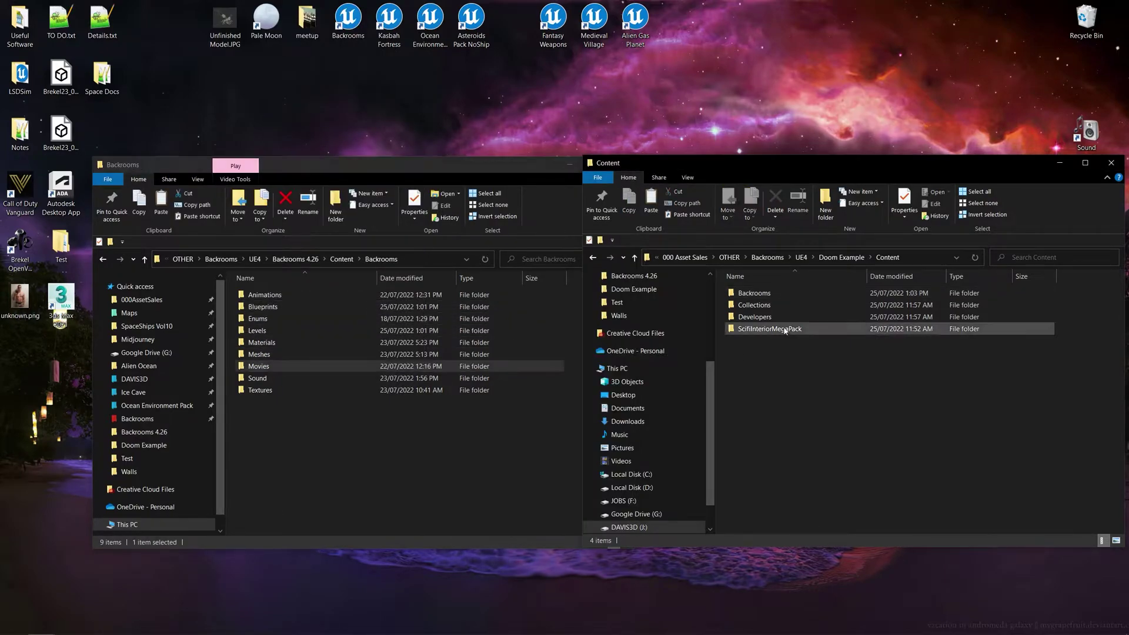
double_click(779, 293)
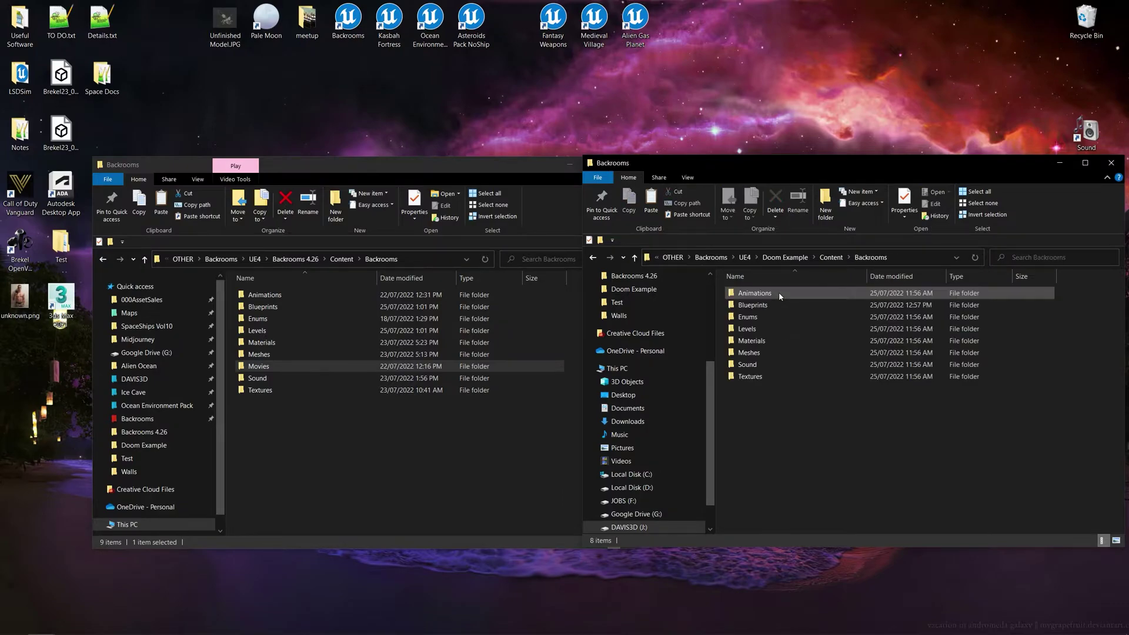
right_click(751, 402)
click(779, 480)
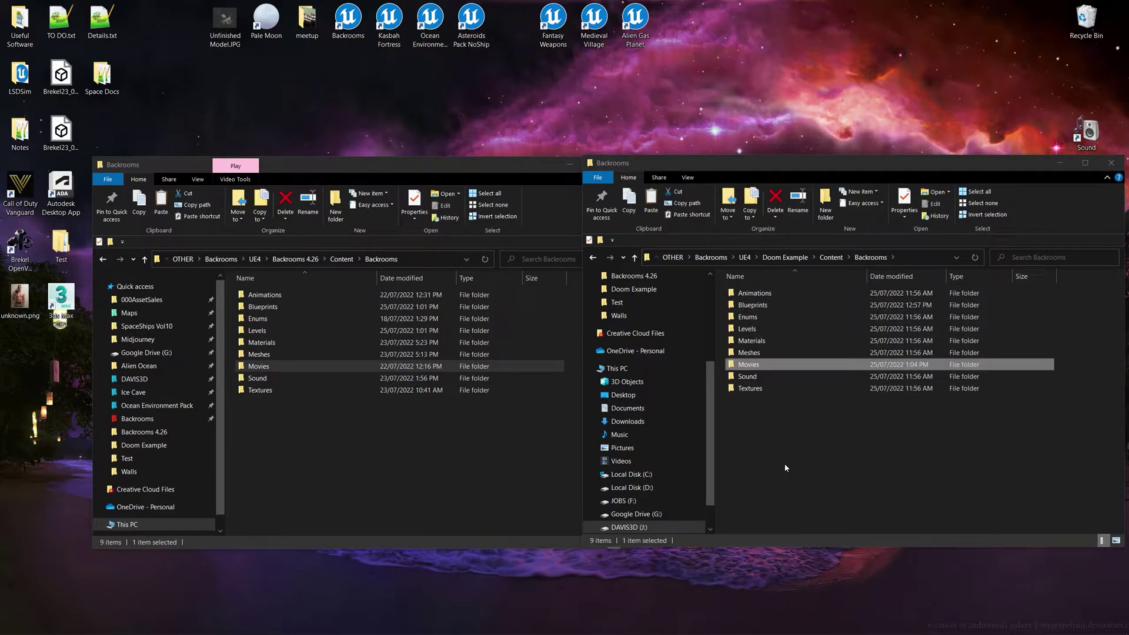
double_click(774, 364)
drag(807, 349, 736, 282)
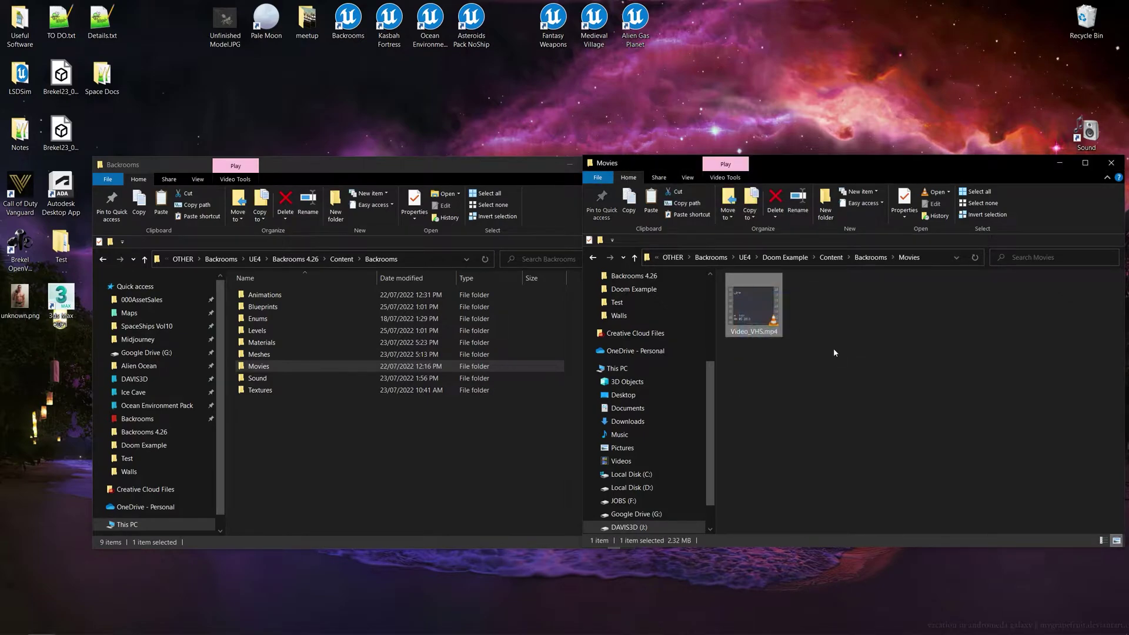
click(834, 350)
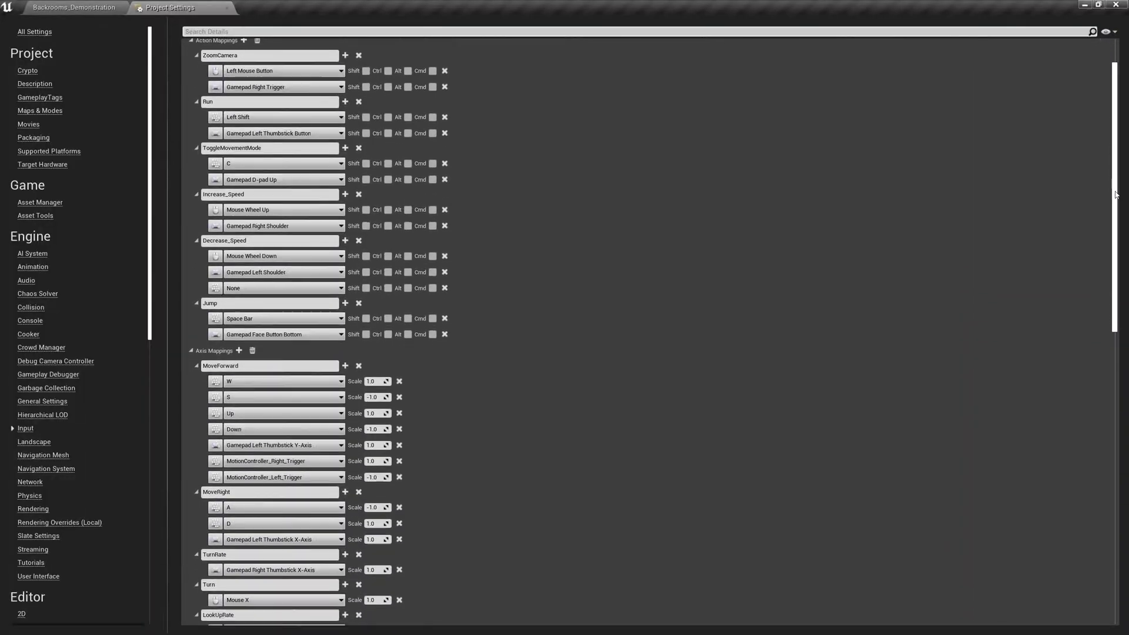
scroll(1116, 194, down, 5)
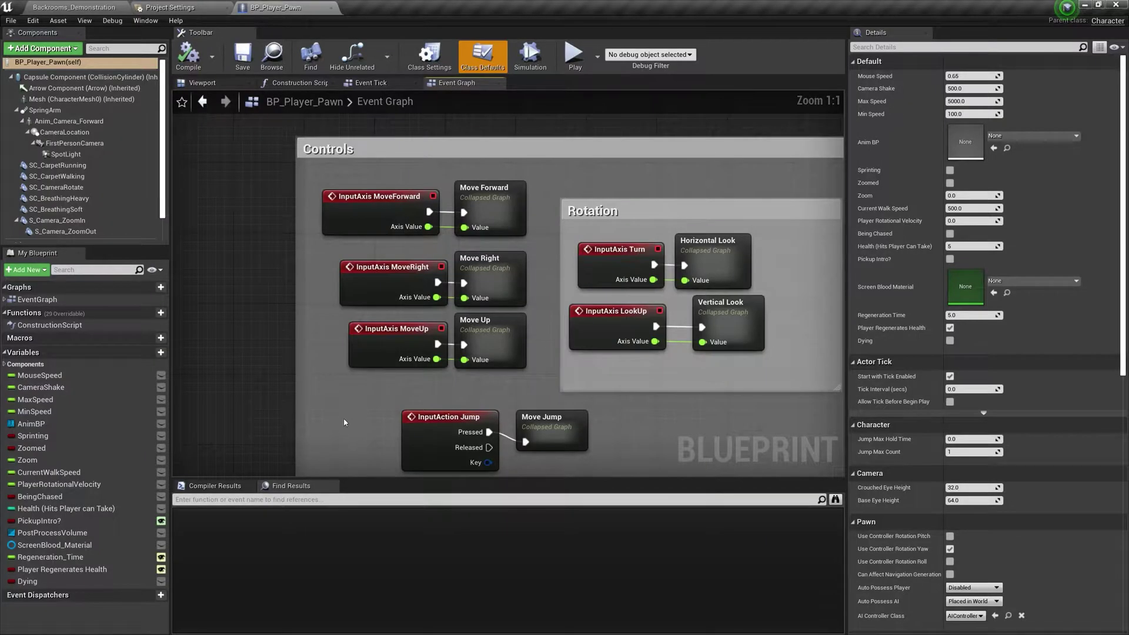
right_drag(344, 422, 190, 373)
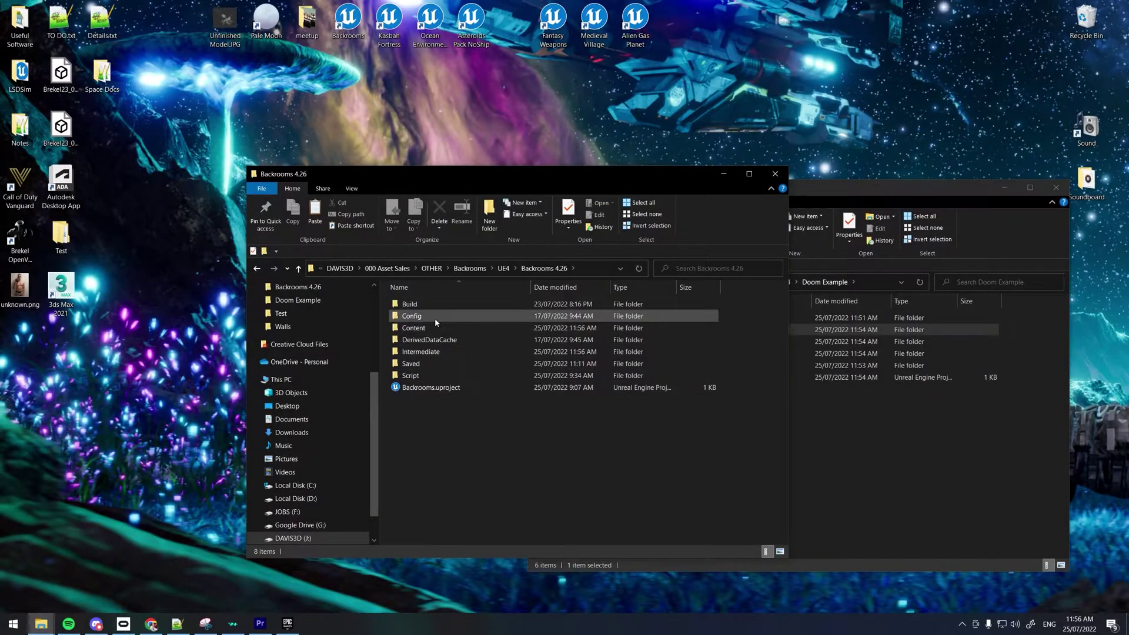
Copy DefaultInput.ini from the Backrooms 4.26 Config folder into the Doom Example project's Config folder
double_click(435, 319)
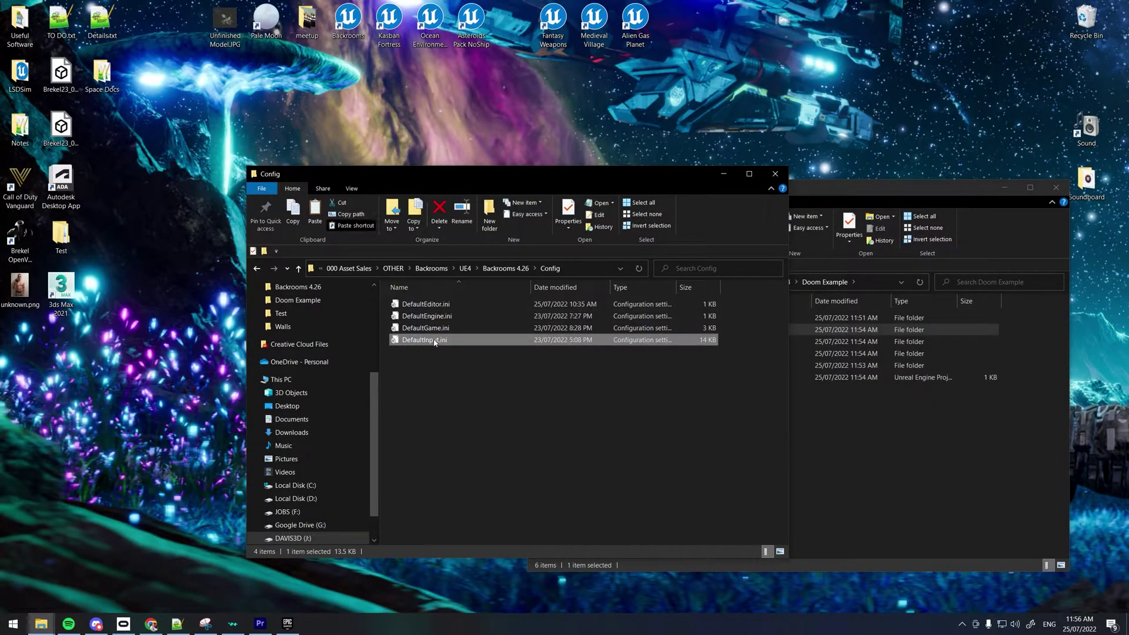
click(818, 442)
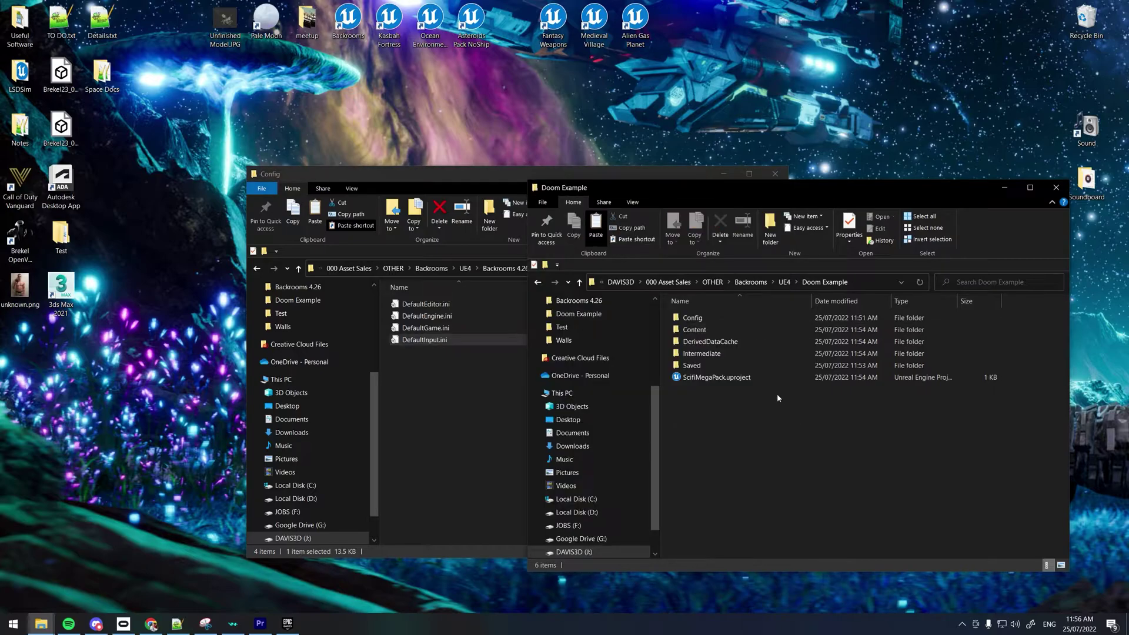
double_click(706, 318)
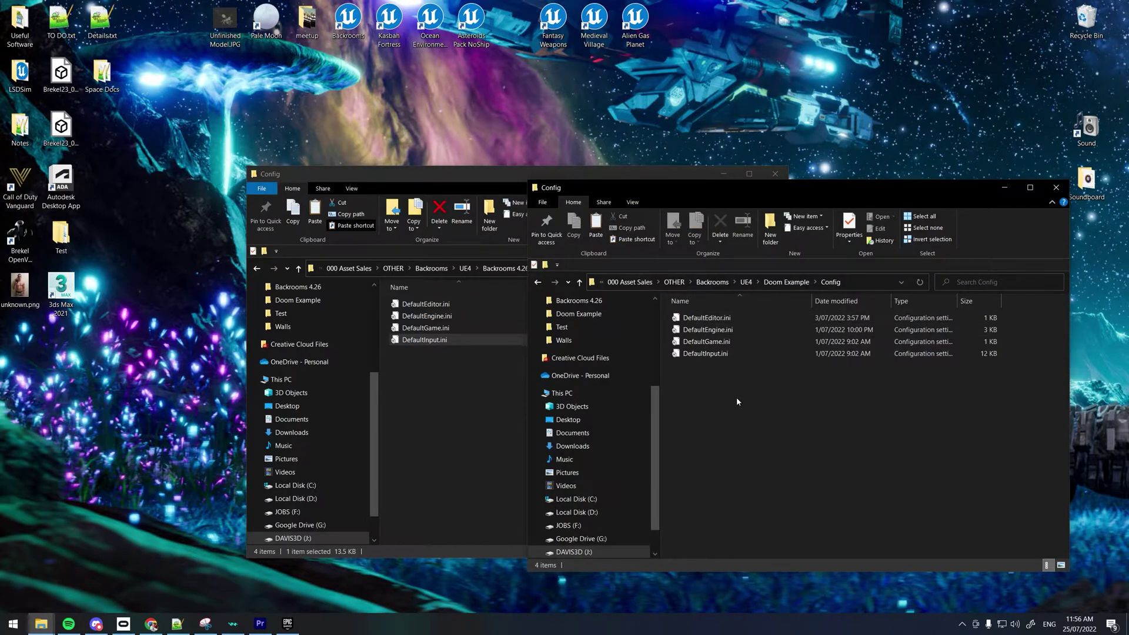
key(ctrl+v)
click(784, 471)
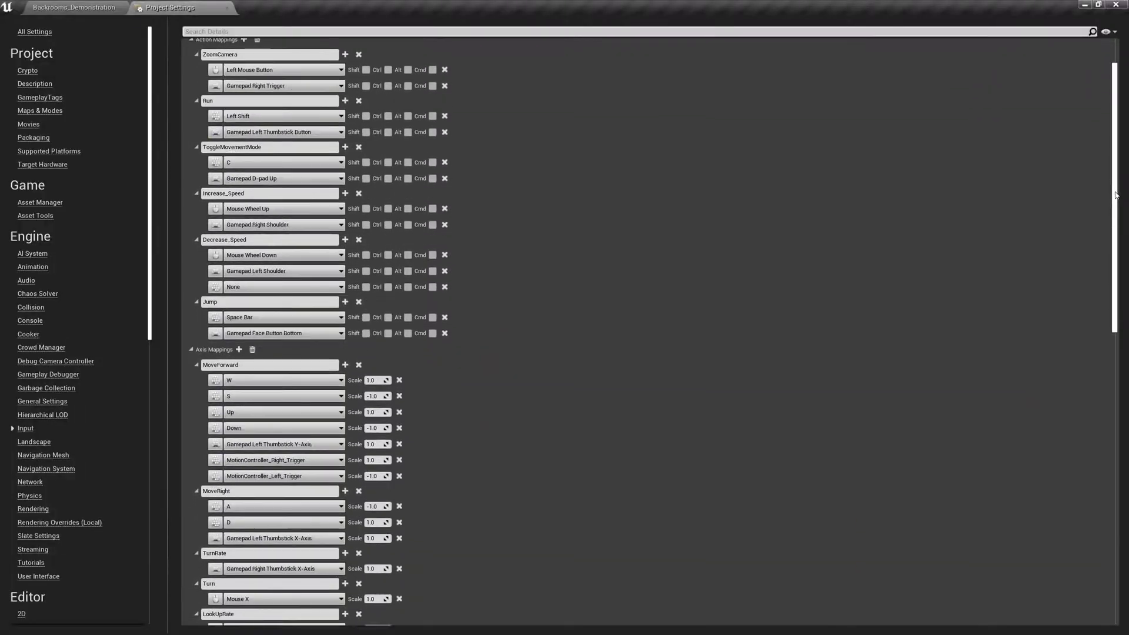
scroll(1119, 216, down, 1)
scroll(1120, 216, down, 5)
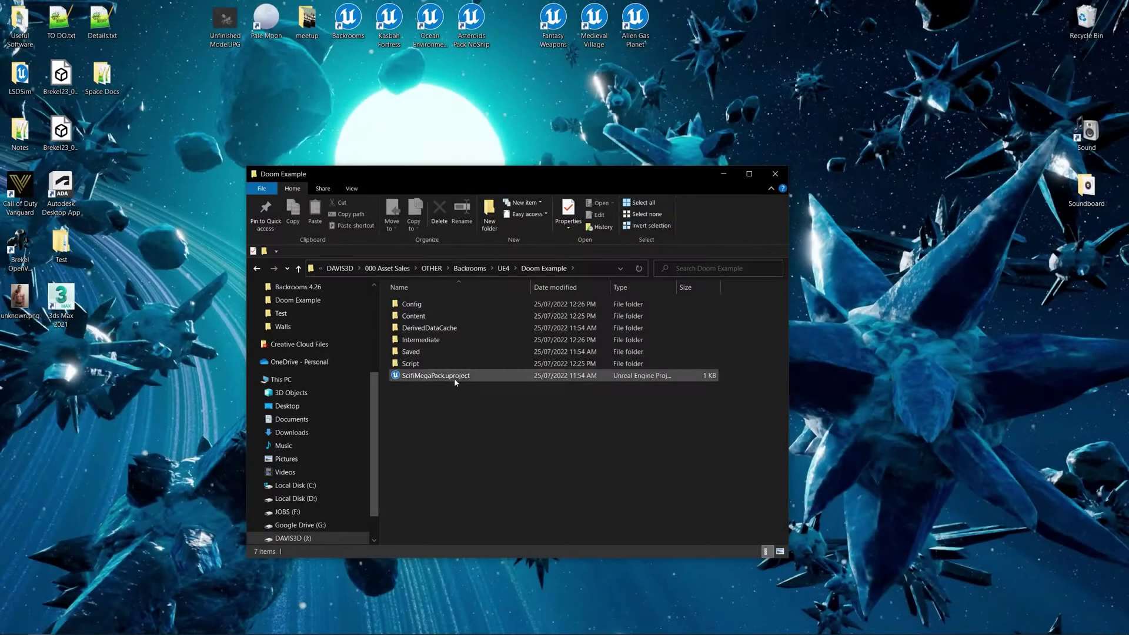
Open the ScifiMegaPack.uproject project and the BP_Player_Pawn blueprint from the Backrooms Blueprints folder
double_click(456, 377)
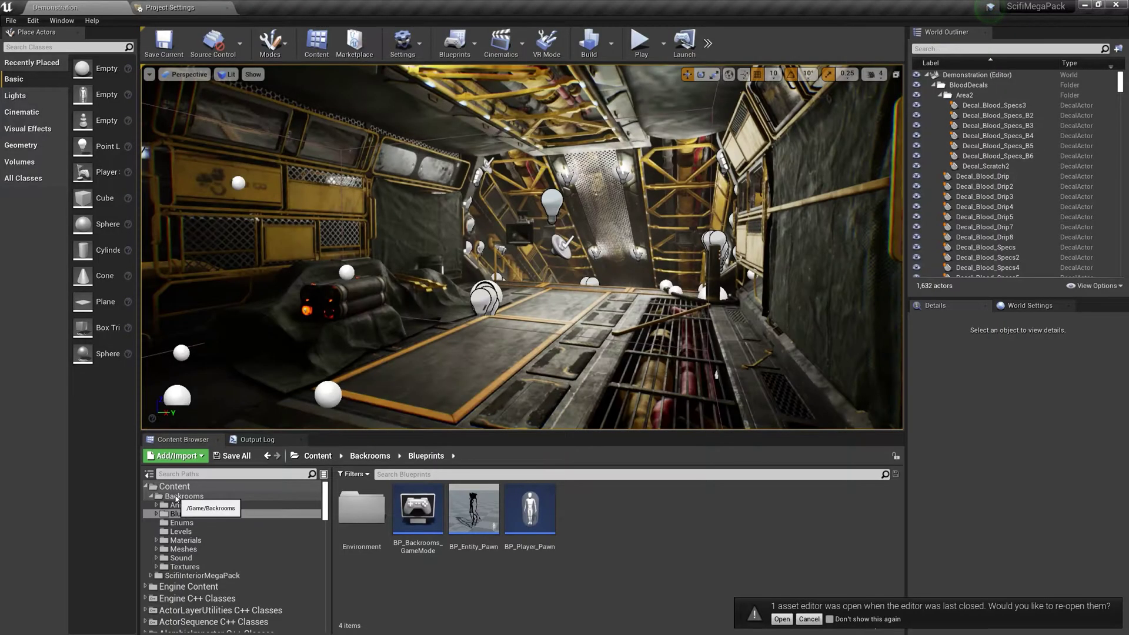
click(178, 497)
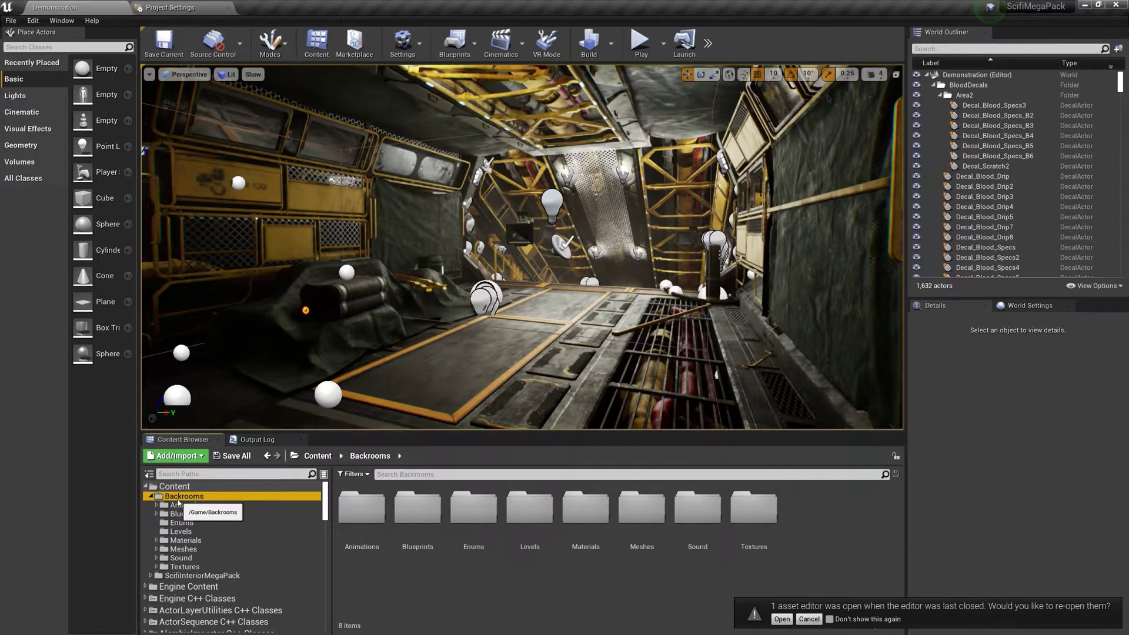
click(185, 514)
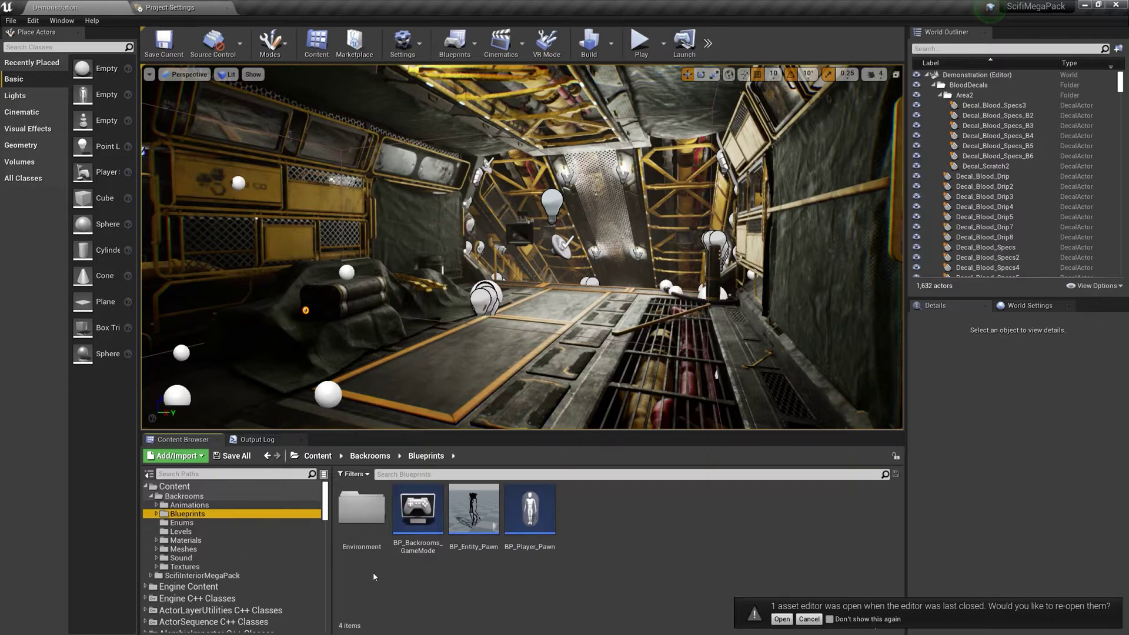
double_click(536, 530)
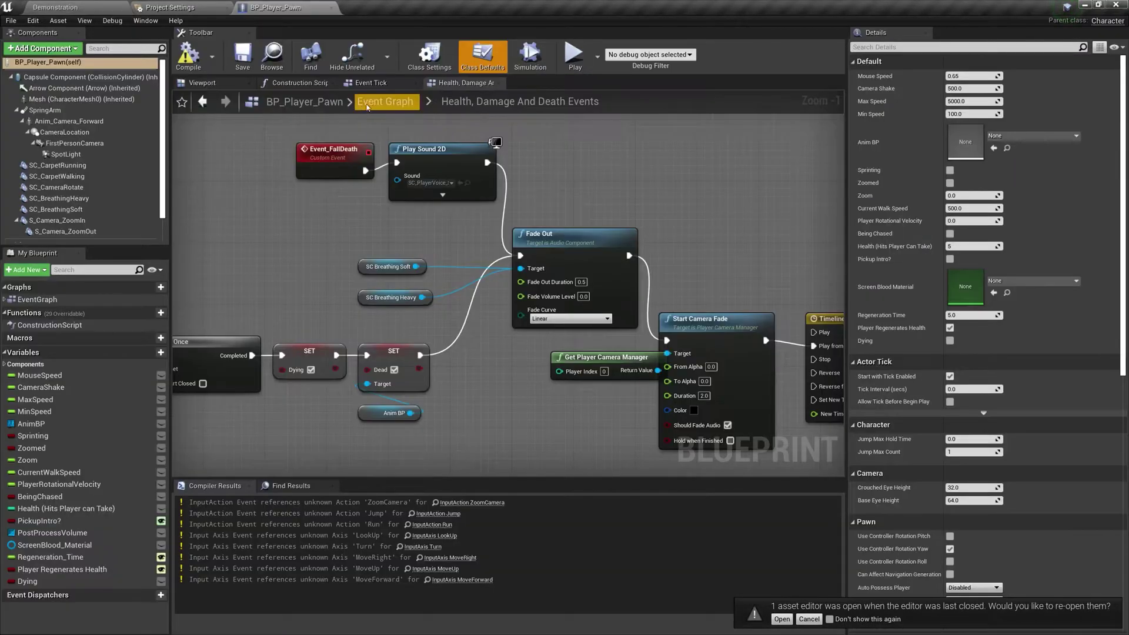
Examine the movement, rotation and action input events in the Controls section of the player pawn's main Event Graph
click(374, 103)
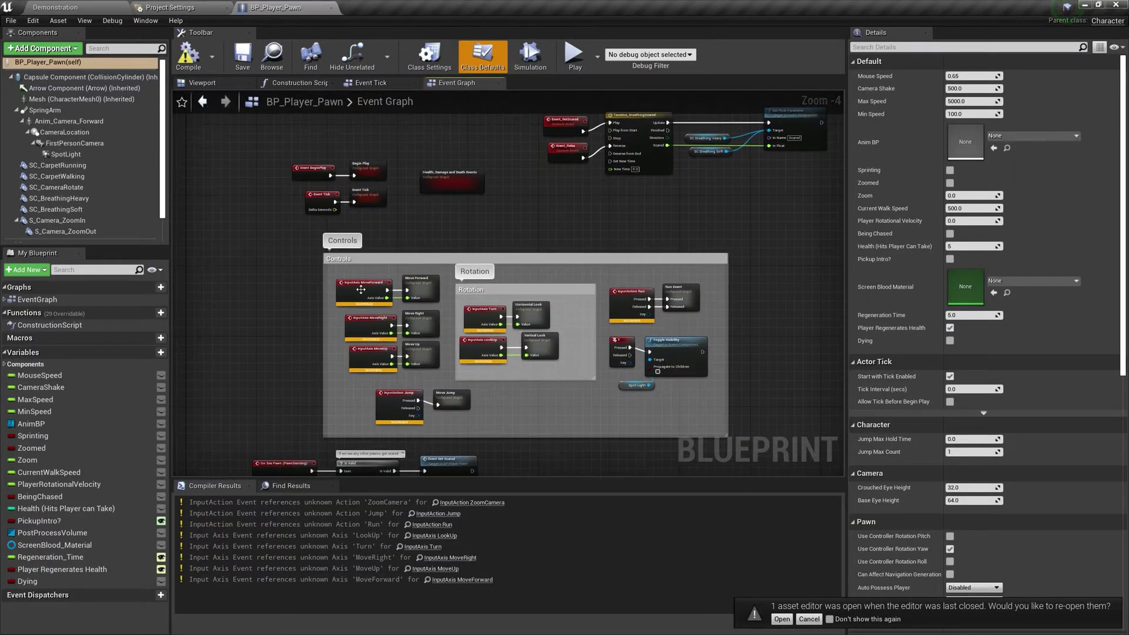
scroll(357, 324, up, 3)
right_drag(305, 374, 287, 280)
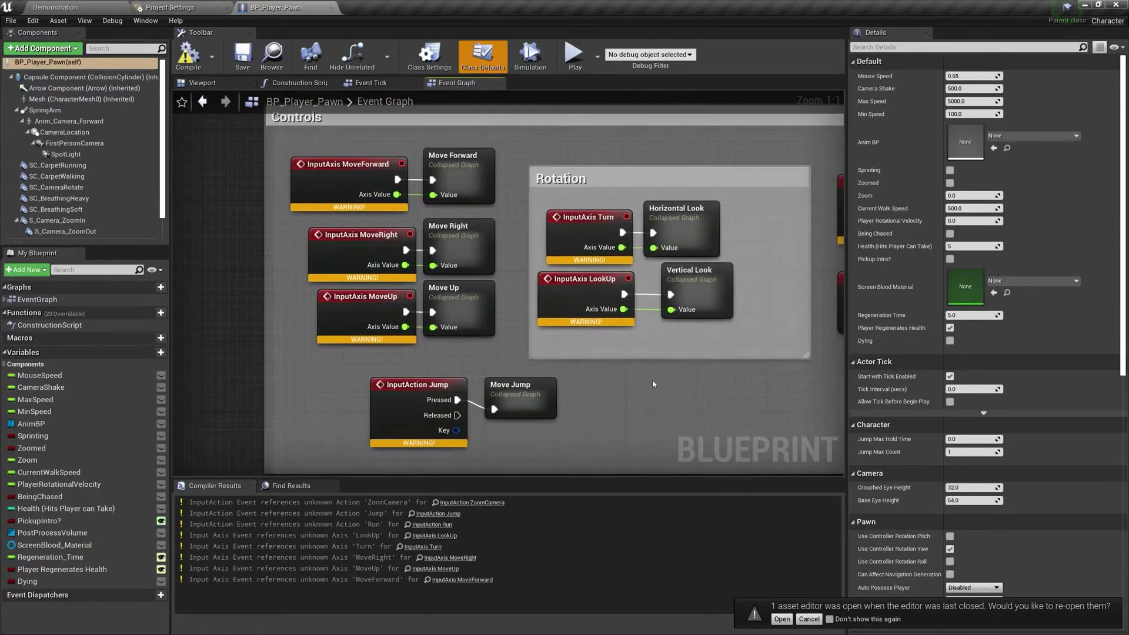
right_drag(653, 384, 318, 361)
scroll(318, 362, down, 2)
Return to the Demonstration level and open the engine Input page of the project settings
click(78, 7)
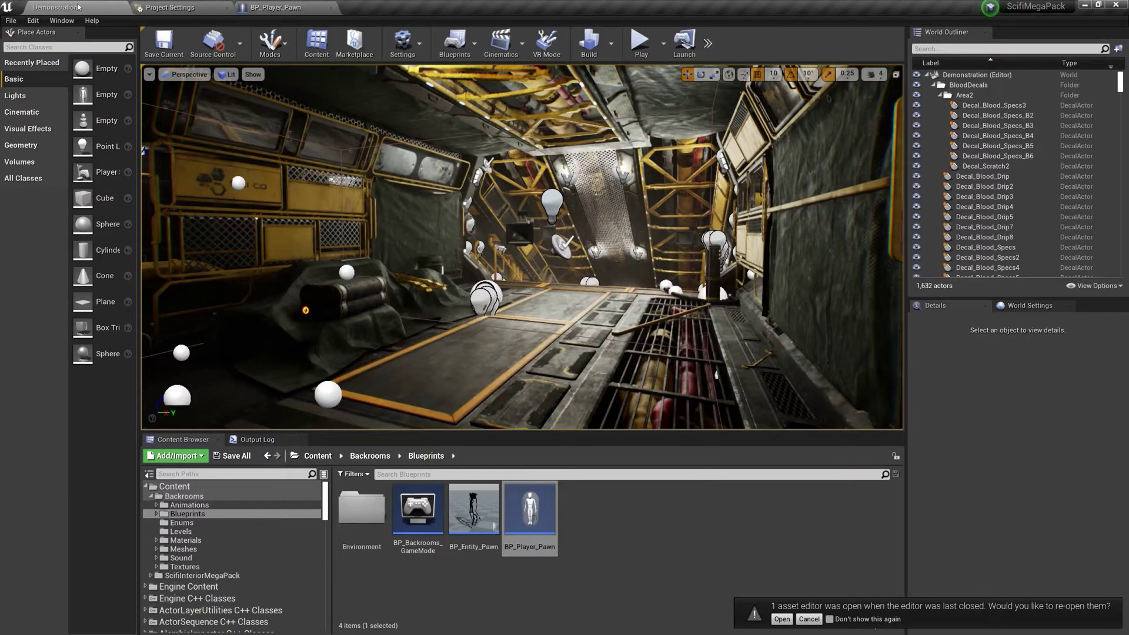
click(34, 21)
click(82, 176)
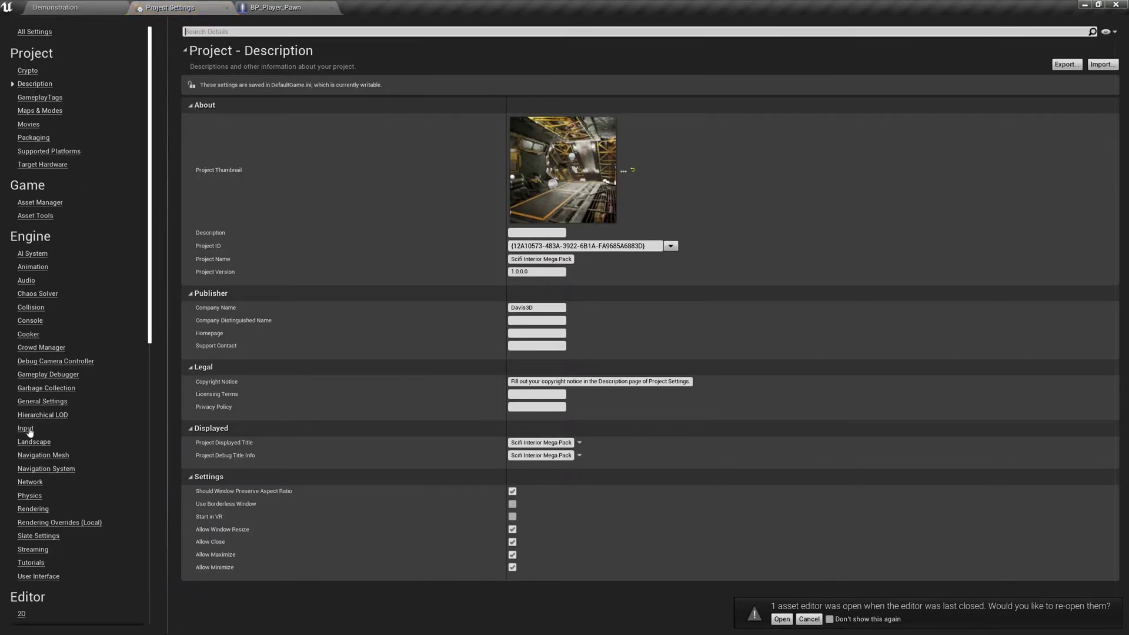
click(26, 430)
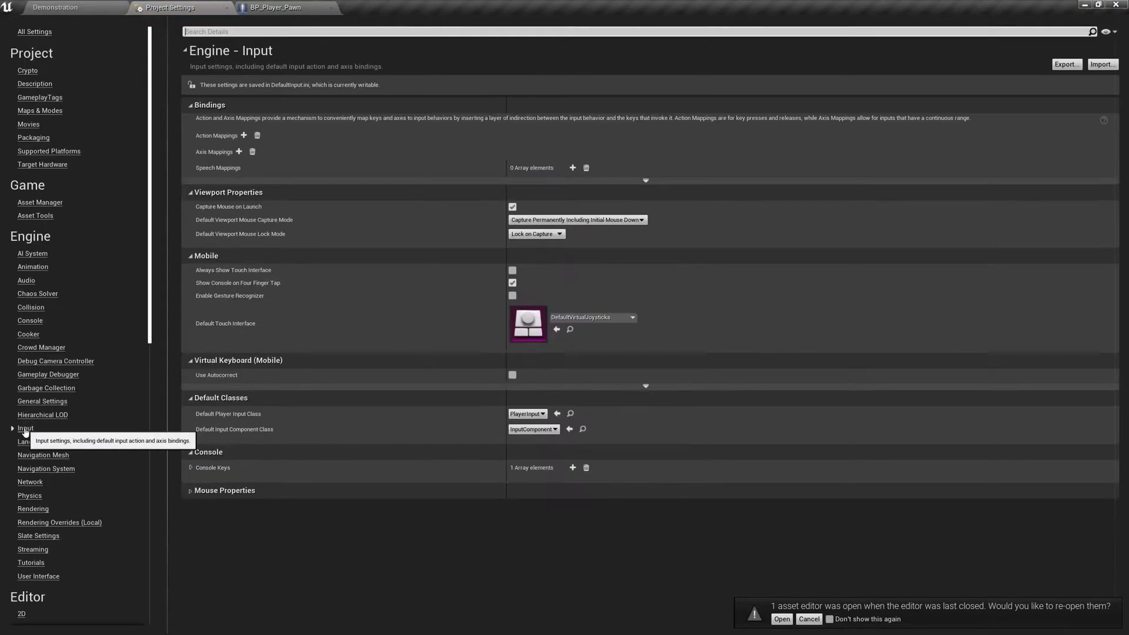
Add action mappings matching the player blueprint's input actions: Jump on Space Bar and Run on Left Shift
click(244, 136)
click(269, 11)
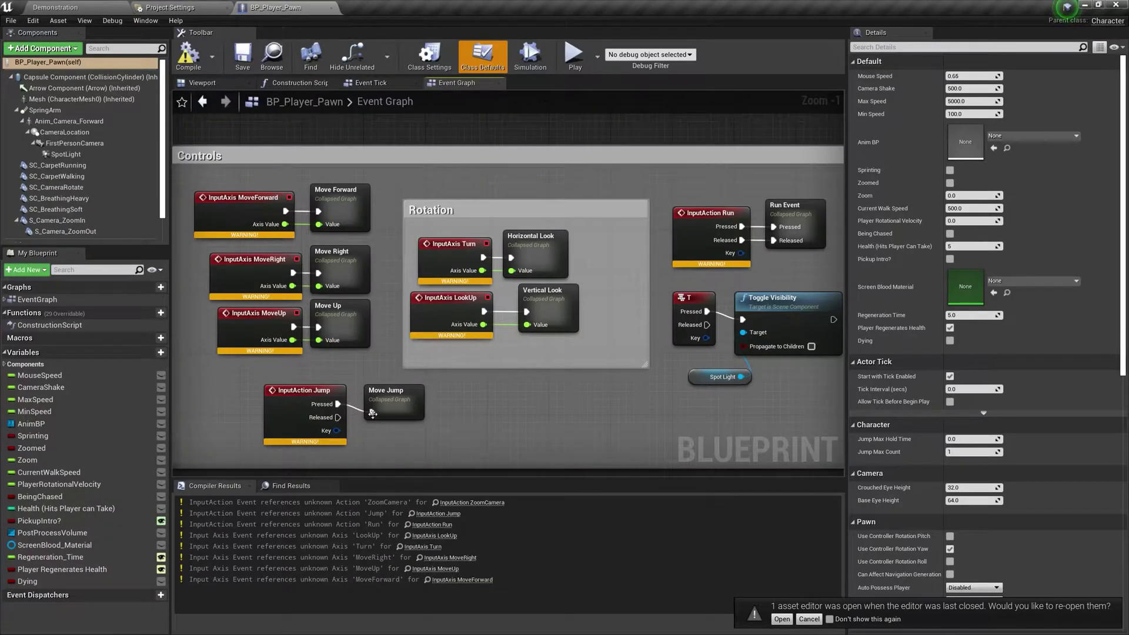
click(307, 391)
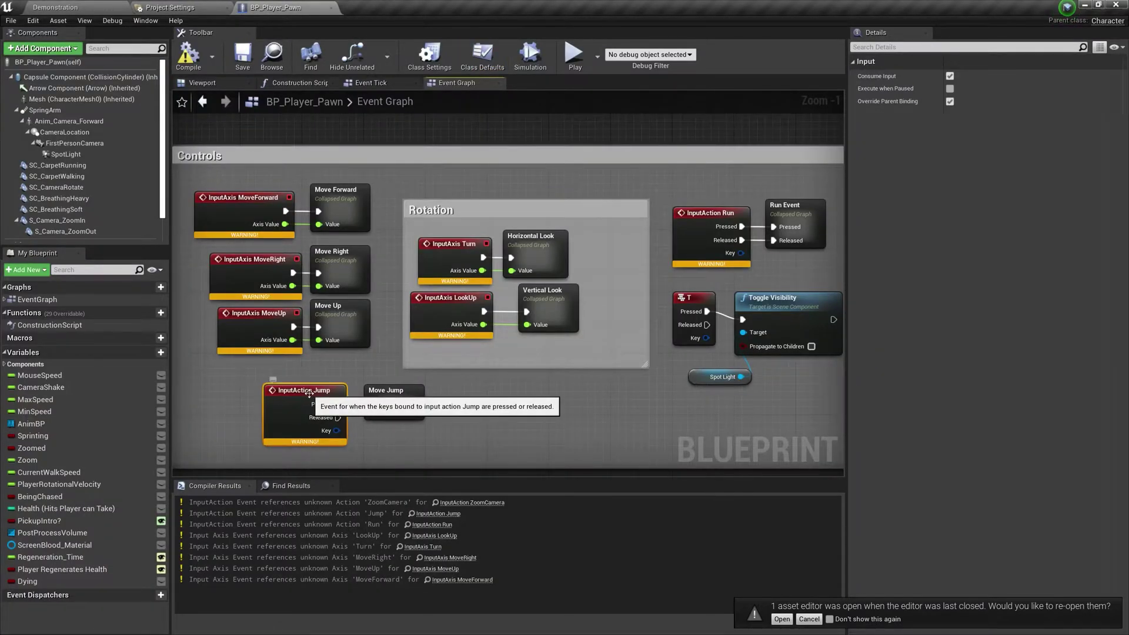
click(170, 7)
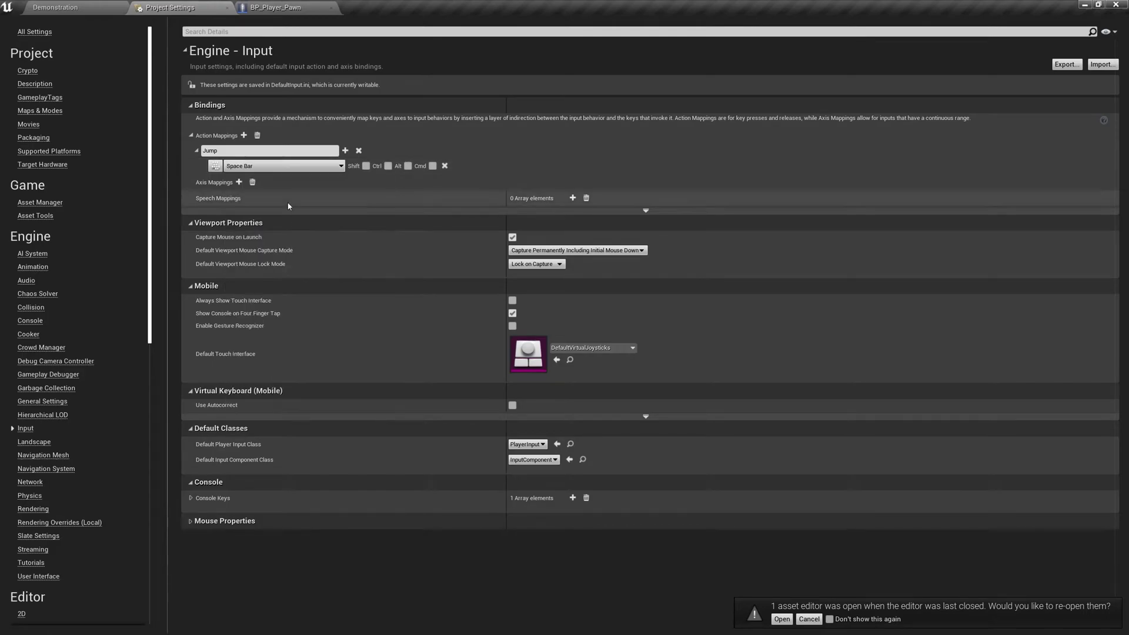
click(275, 7)
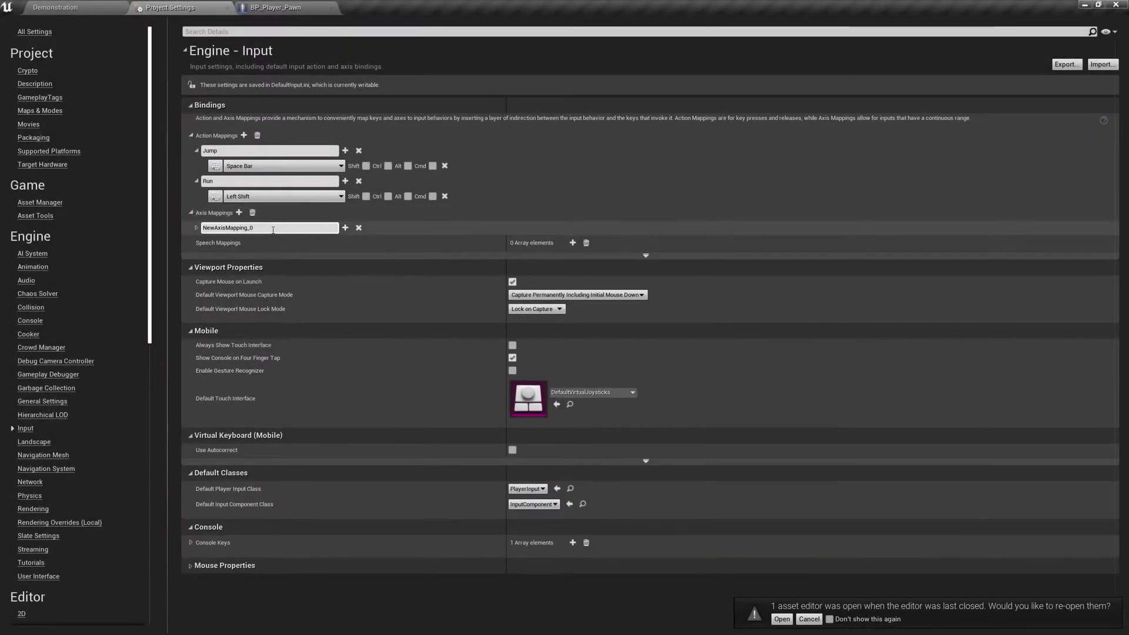
Name the new axis mapping MoveForward and bind it to the W key
click(273, 230)
text(MoveForw)
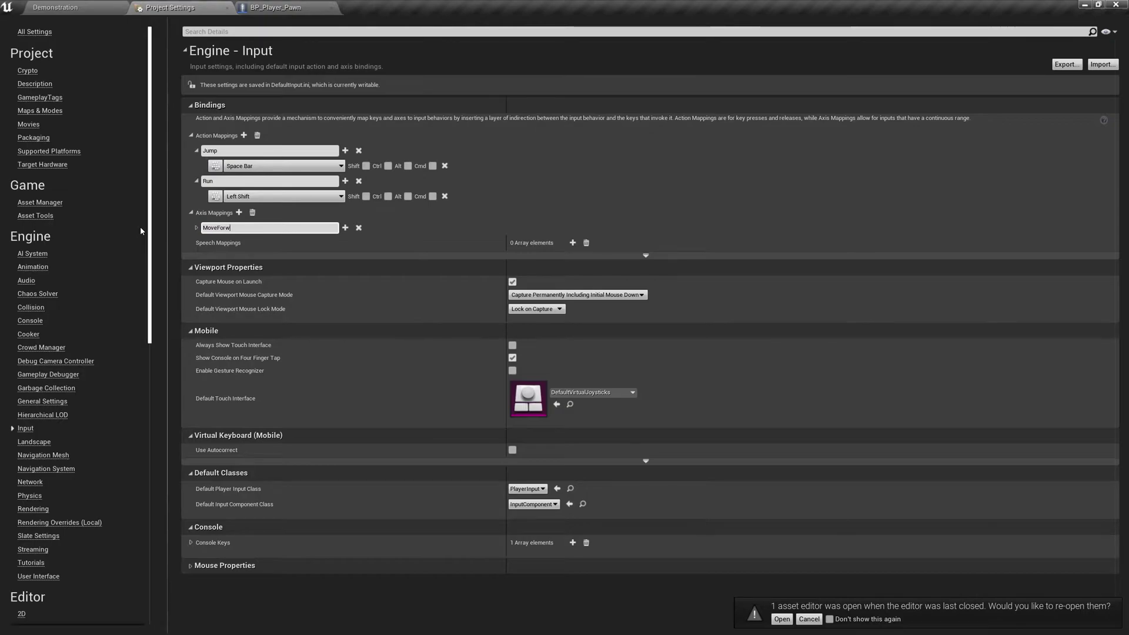
text(ard)
key(Return)
click(340, 243)
text(w)
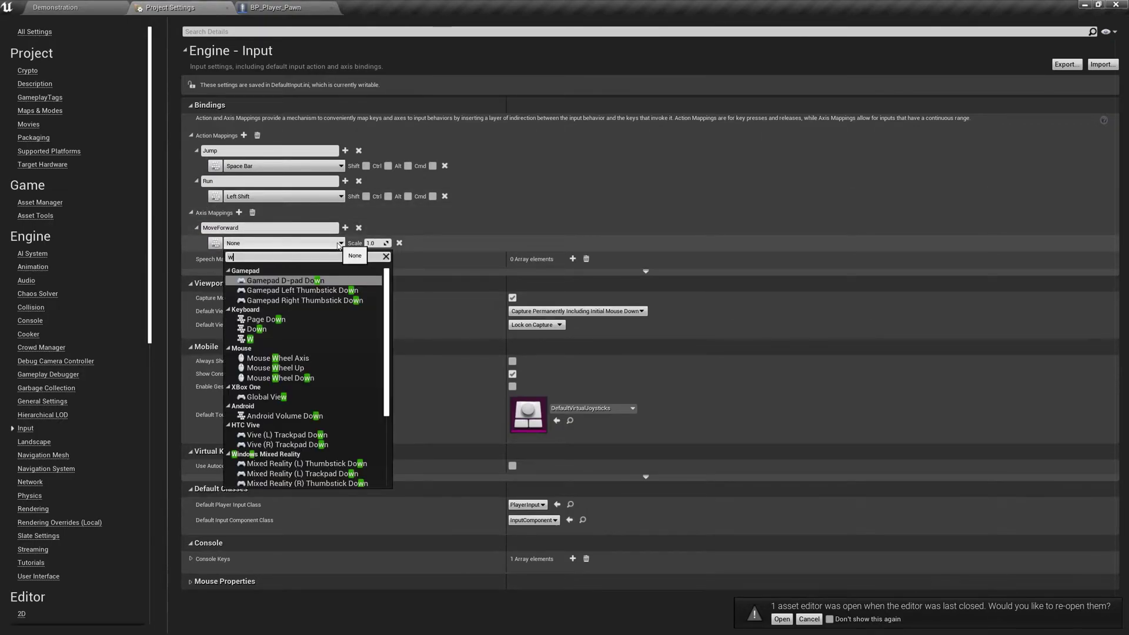
click(273, 340)
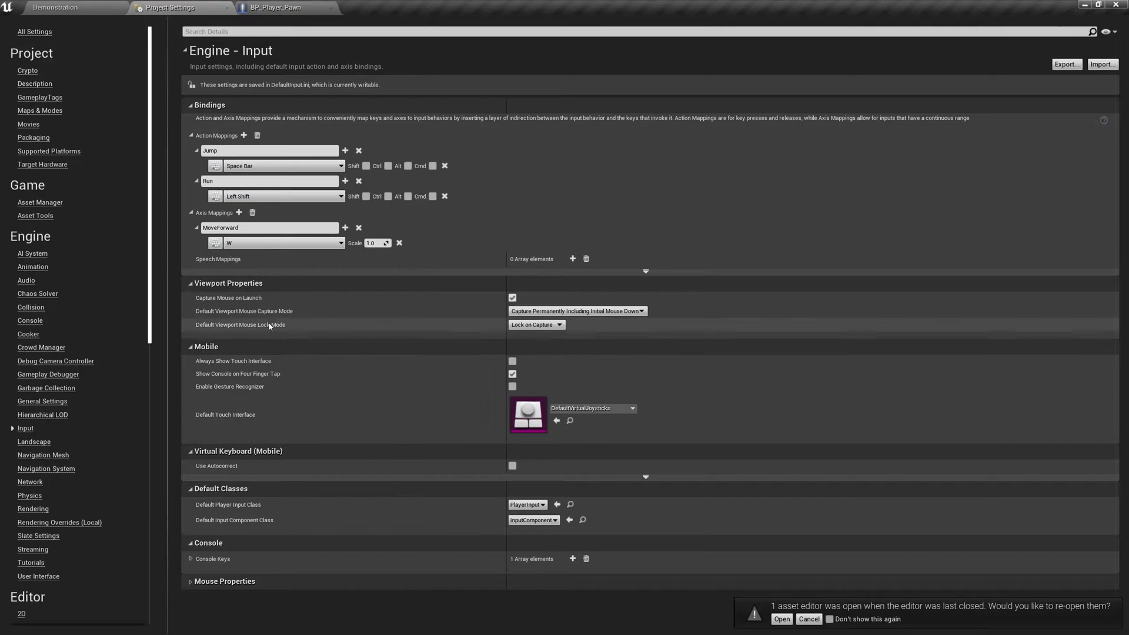
Add another axis mapping and give MoveForward a second key binding on S
click(239, 212)
click(345, 228)
click(342, 259)
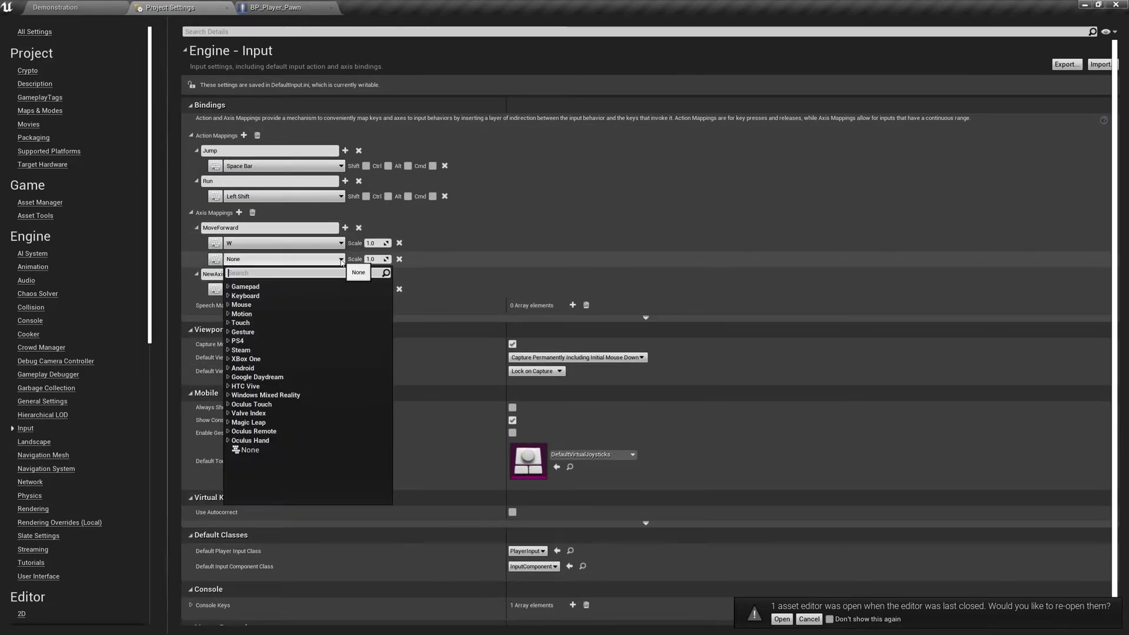
text(s)
key(BackSpace)
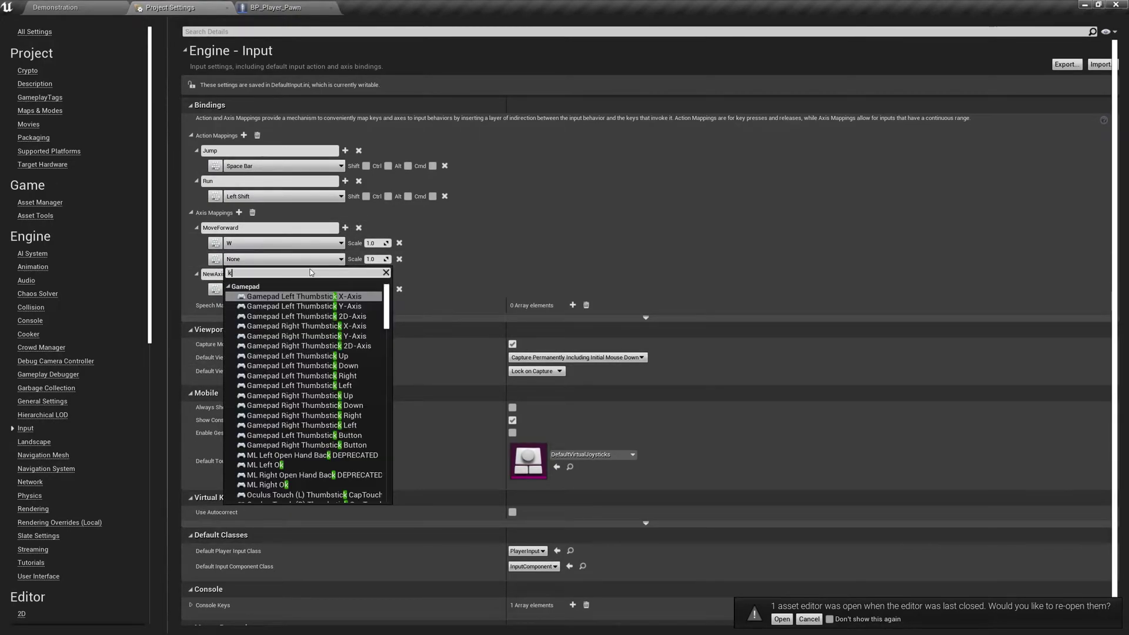
text(keybo)
text(s)
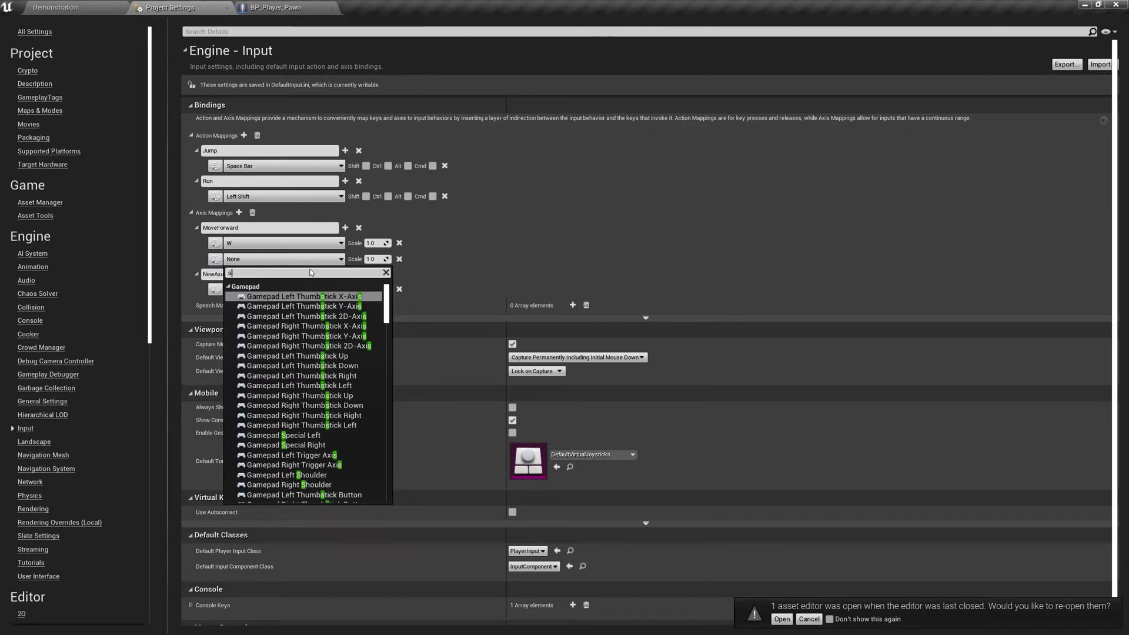
drag(385, 303, 387, 332)
click(298, 391)
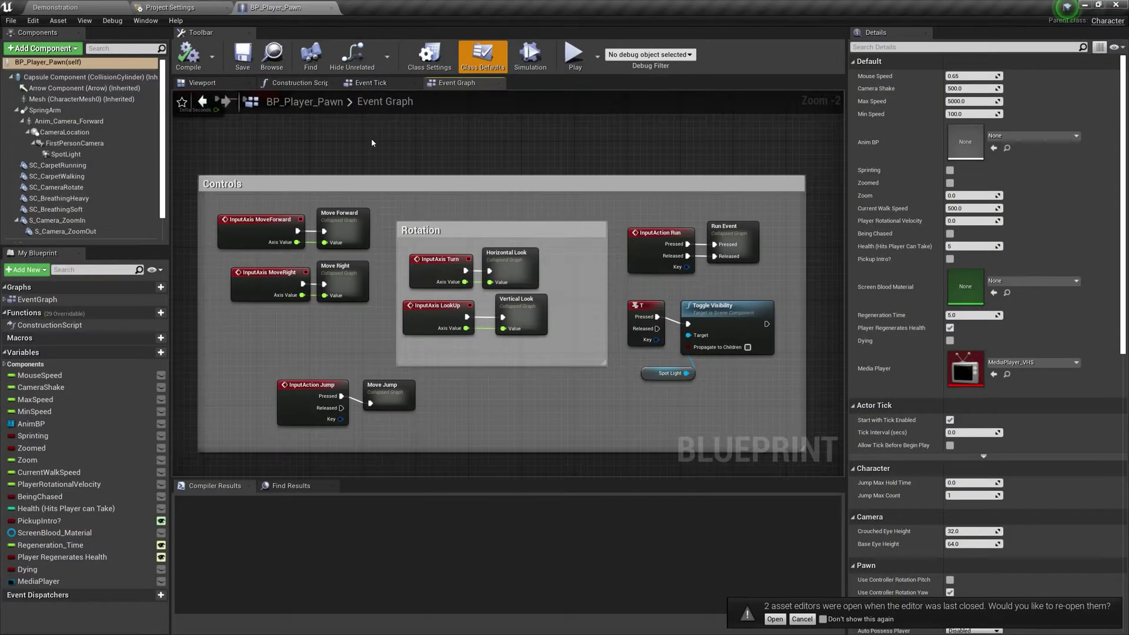
Compile and save the player pawn blueprint, and set the Demonstration level's GameMode Override to BP_Backrooms_GameMode
click(189, 57)
click(241, 58)
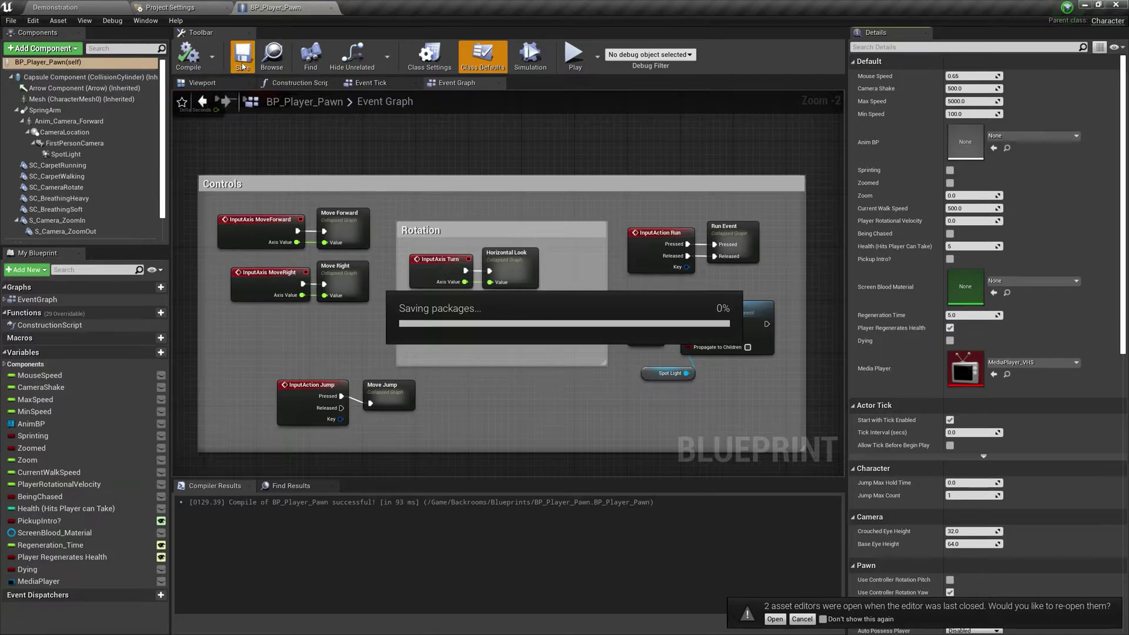
click(92, 7)
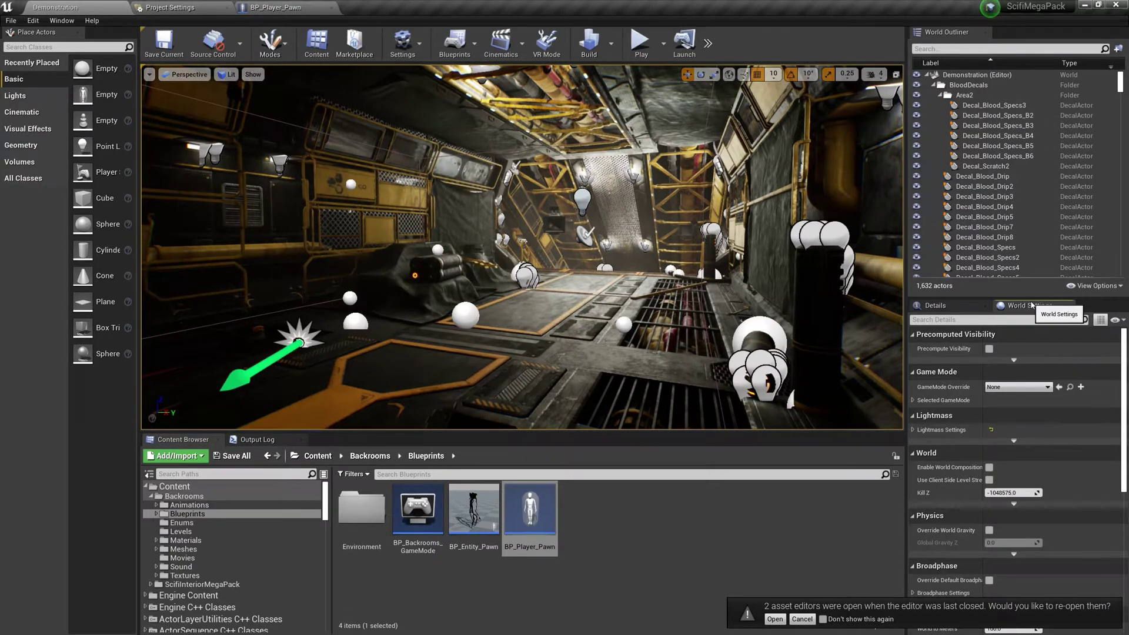
click(1020, 387)
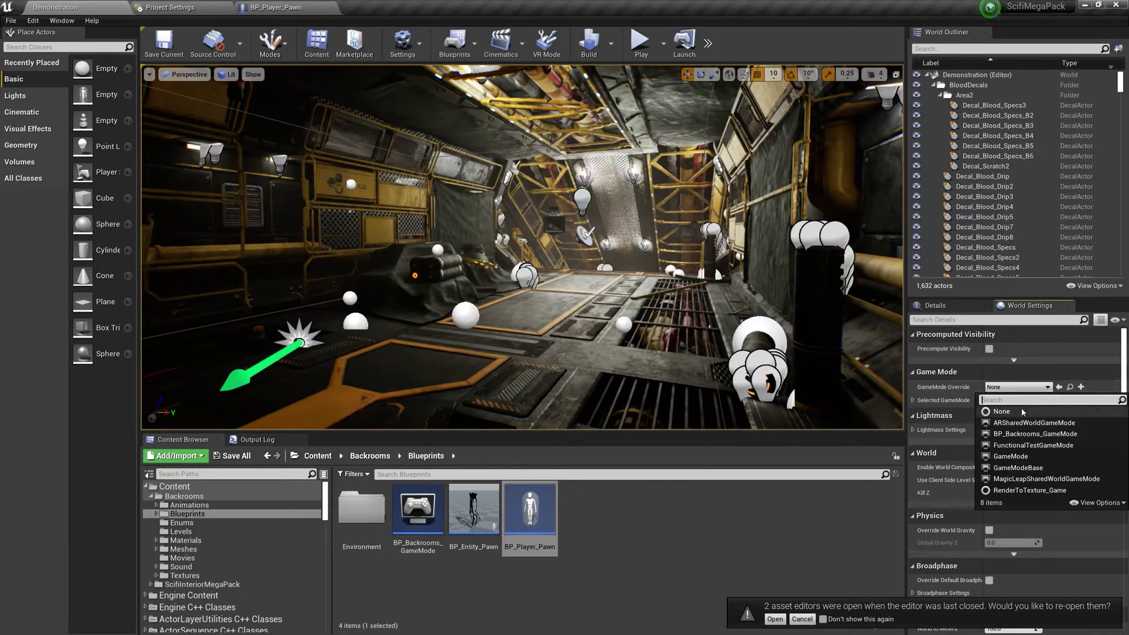
click(1023, 434)
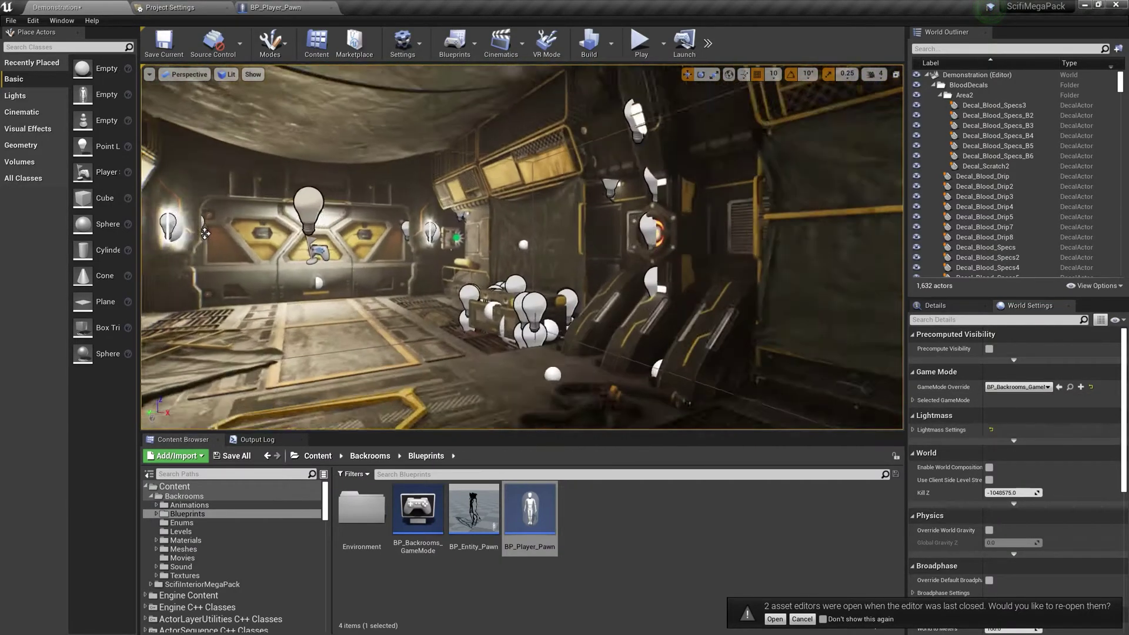
Search the level's actors for "nav" and place a Nav Mesh Bounds Volume on the room floor
right_drag(206, 233, 450, 199)
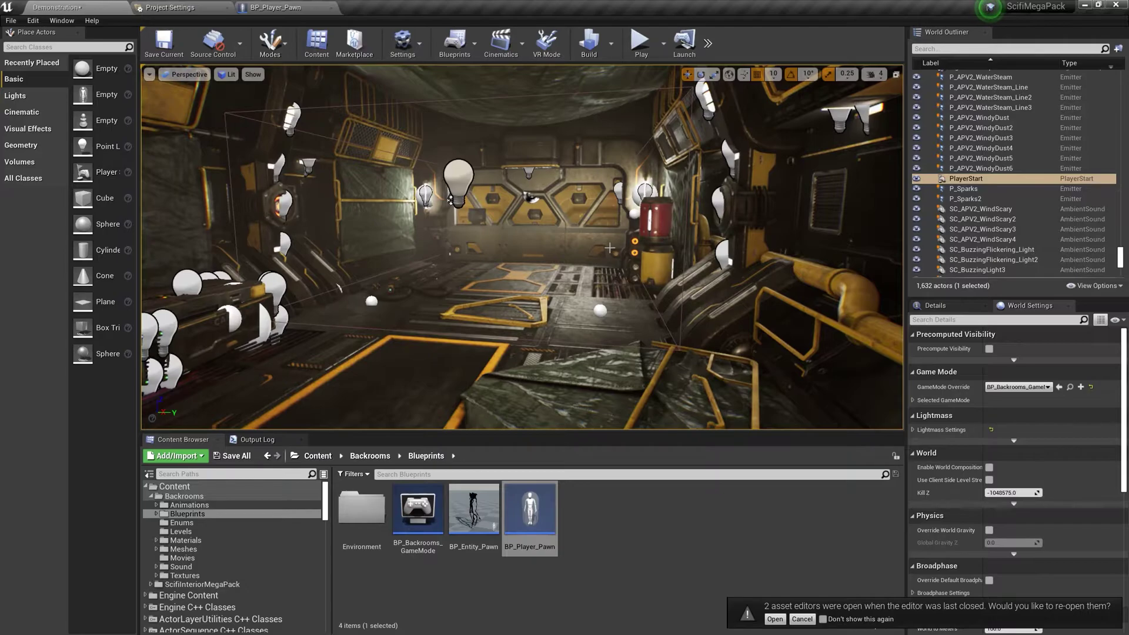
click(976, 50)
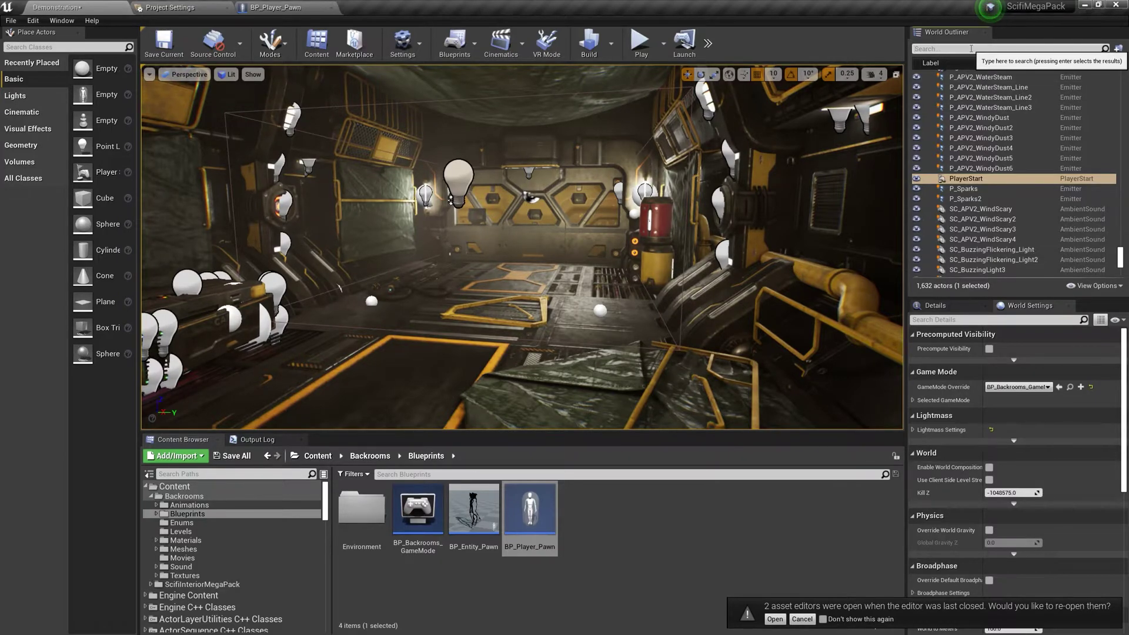
text(nav)
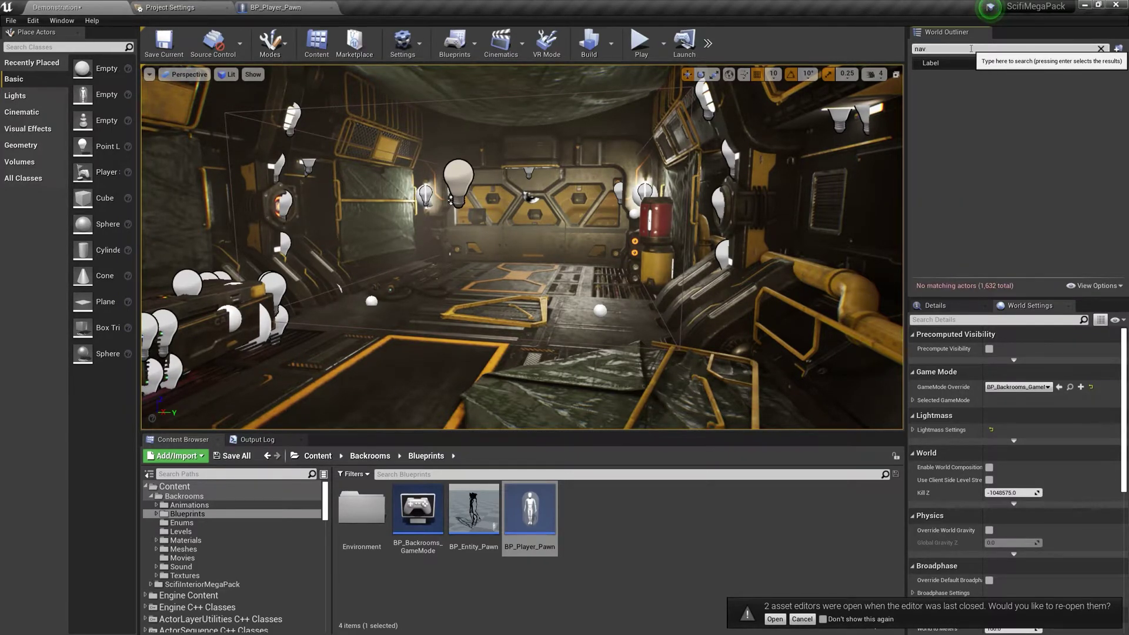
click(50, 47)
text(nav)
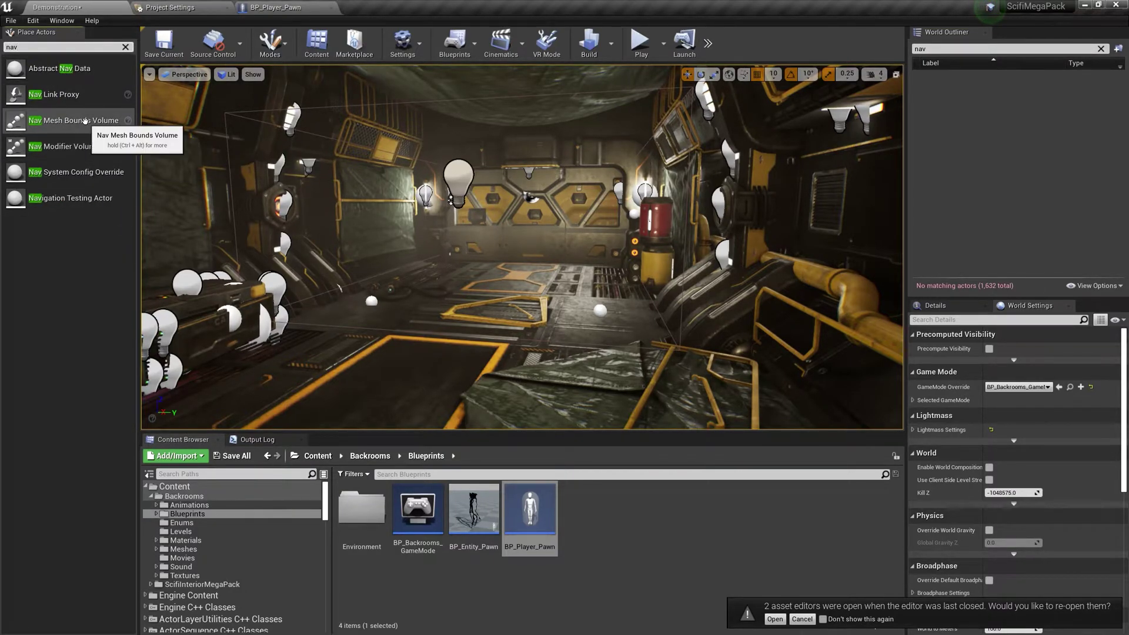
drag(85, 121, 521, 323)
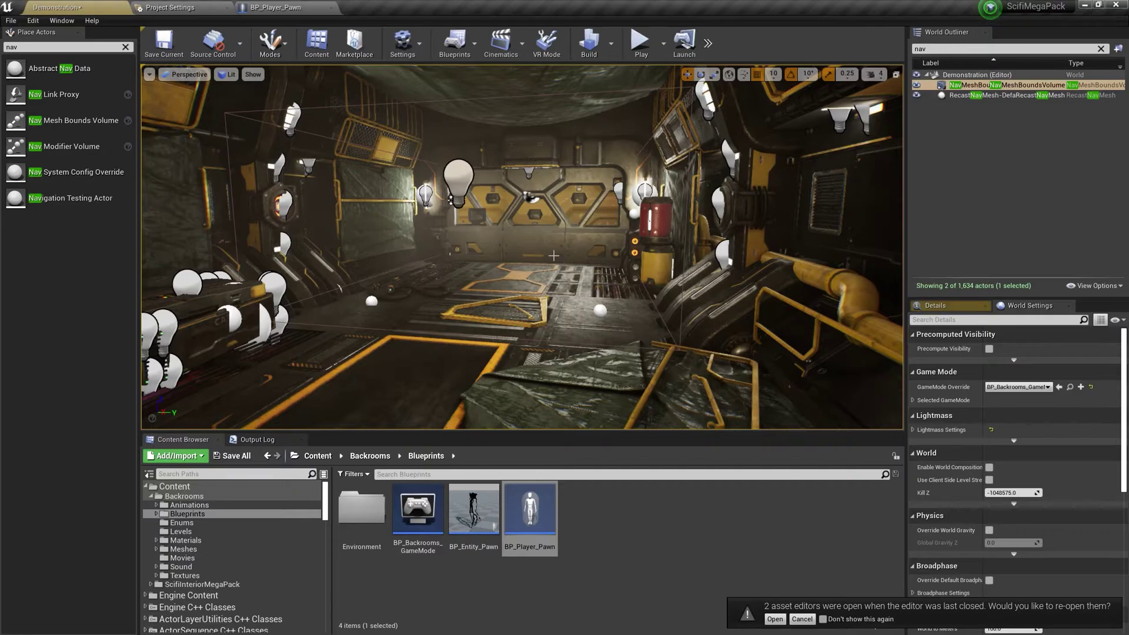
Scale up the Nav Mesh Bounds Volume around the level and display the navigation mesh in the viewport
right_drag(553, 255, 494, 256)
click(987, 97)
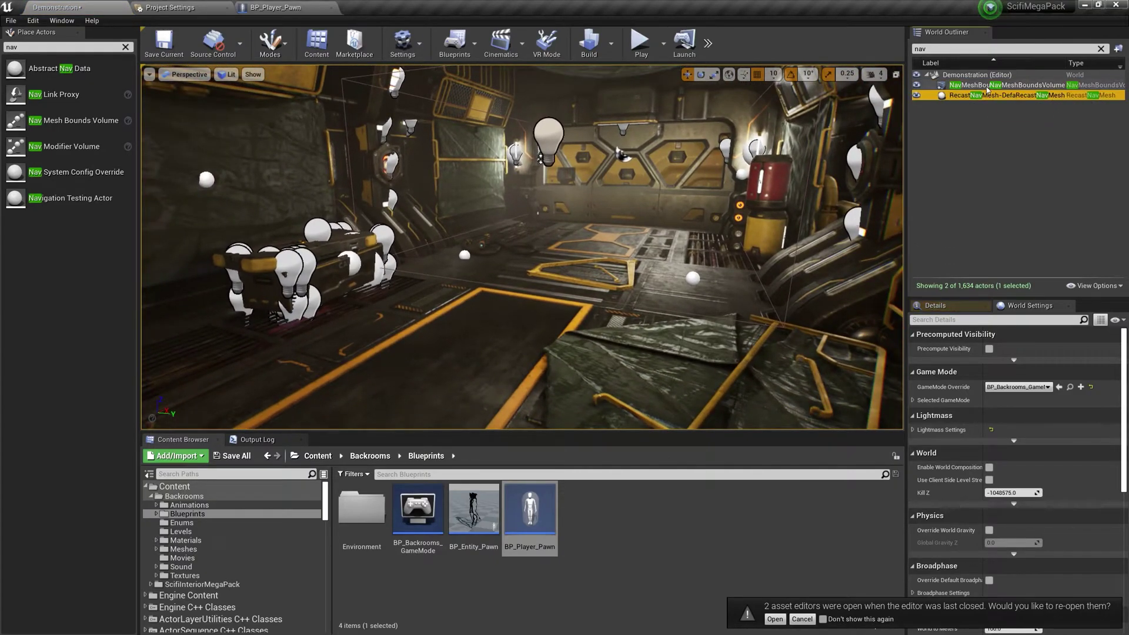
double_click(988, 85)
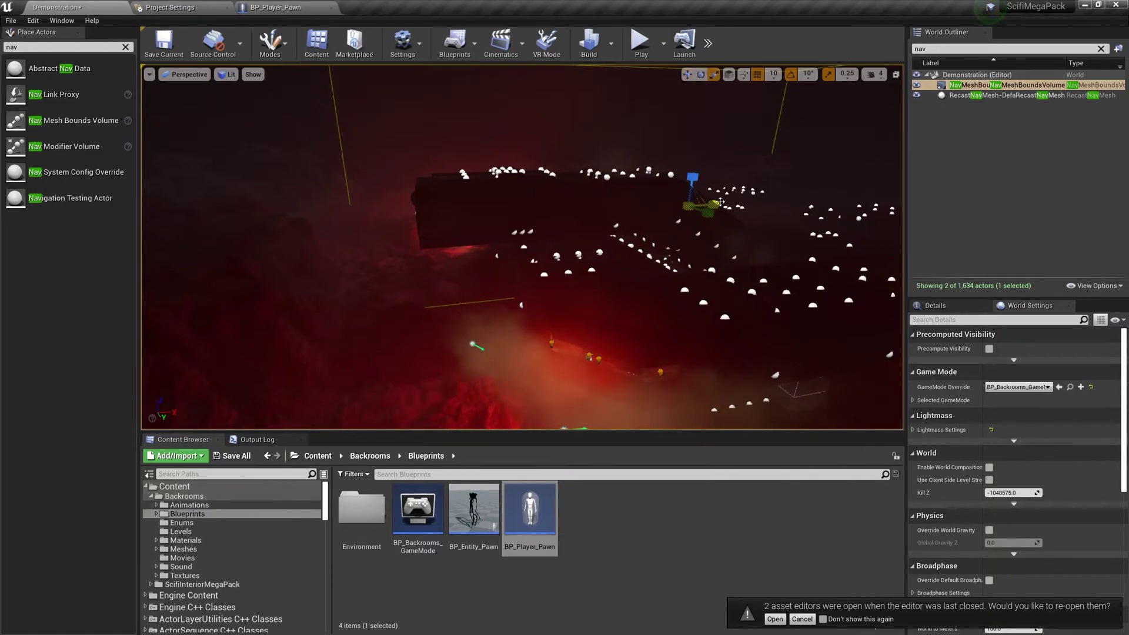
key(p)
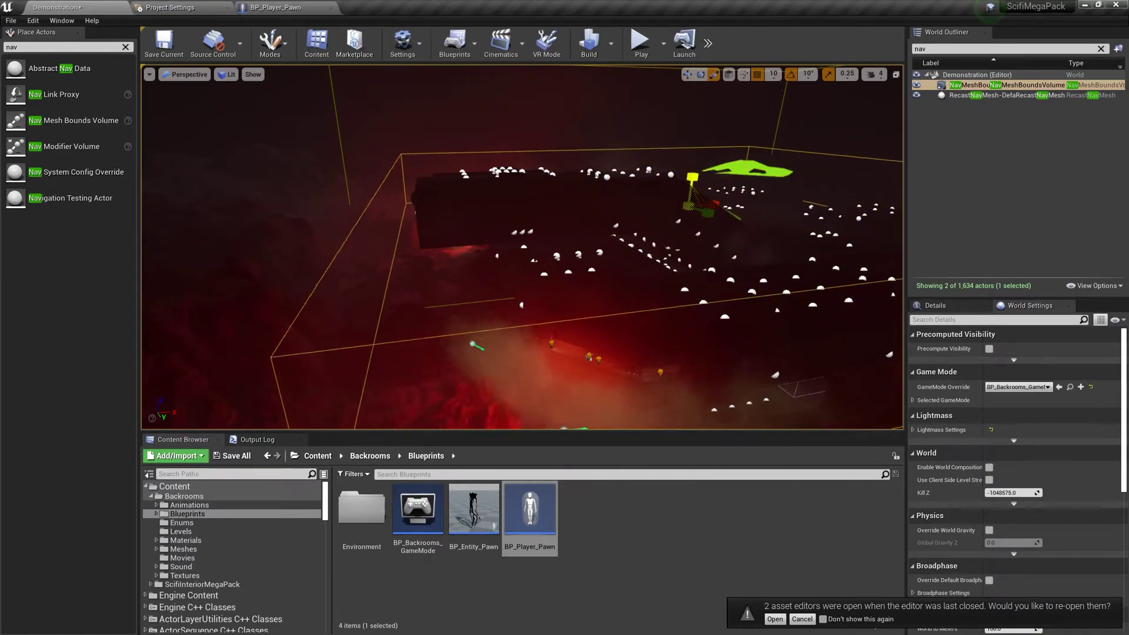
scroll(703, 176, up, 5)
double_click(1000, 95)
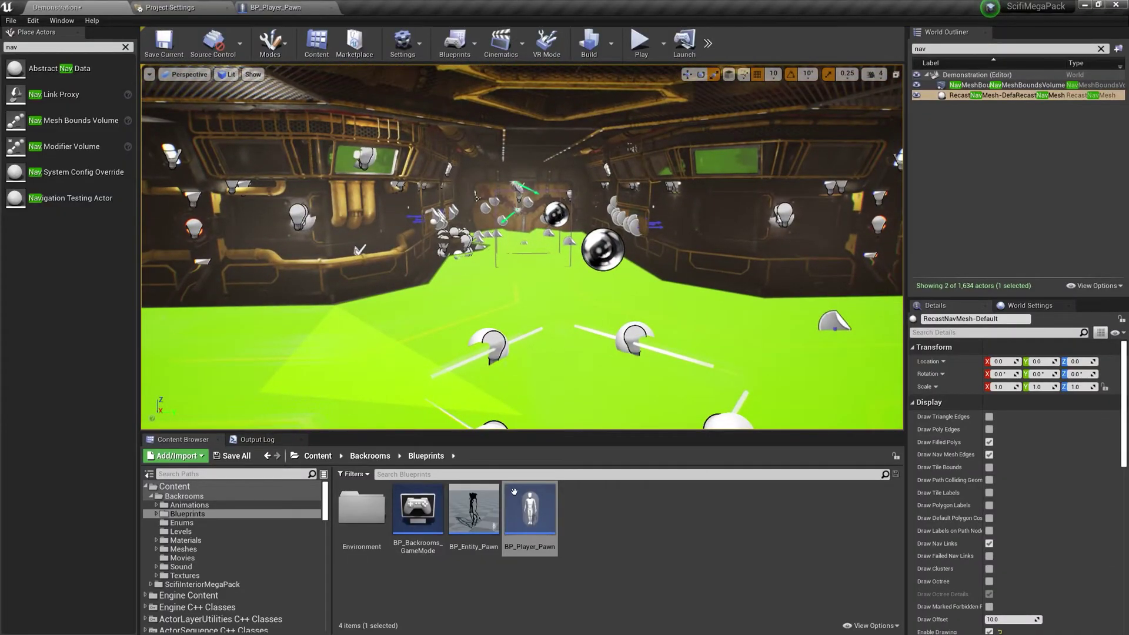
Place a BP_Entity_Pawn on the navigable floor and play the level full screen, walking forward
drag(471, 513, 537, 370)
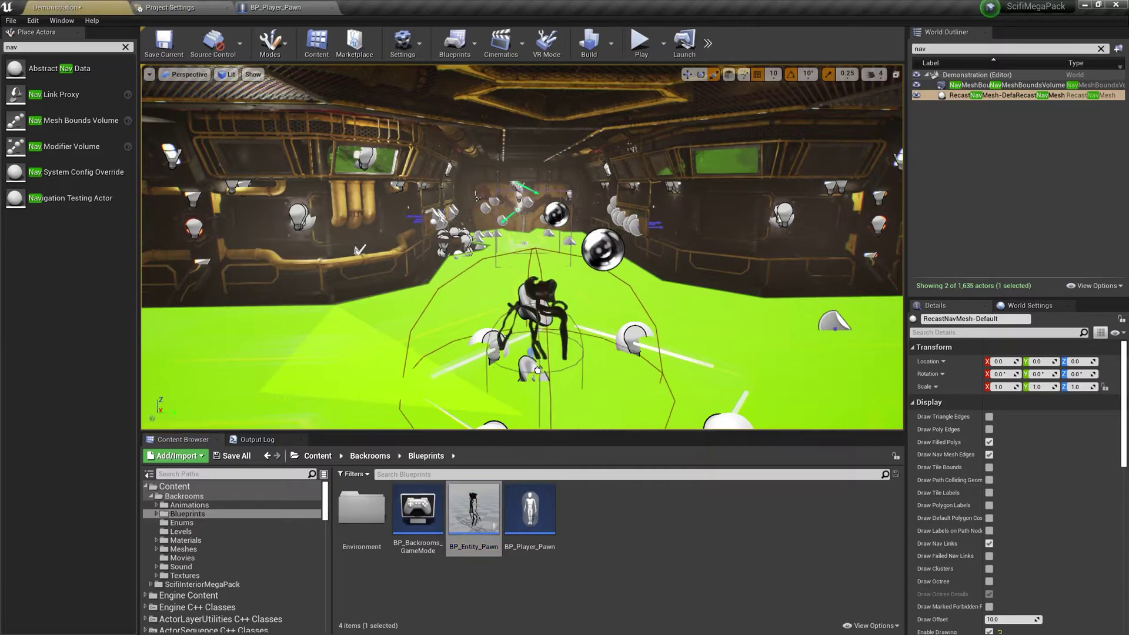
drag(559, 304, 557, 315)
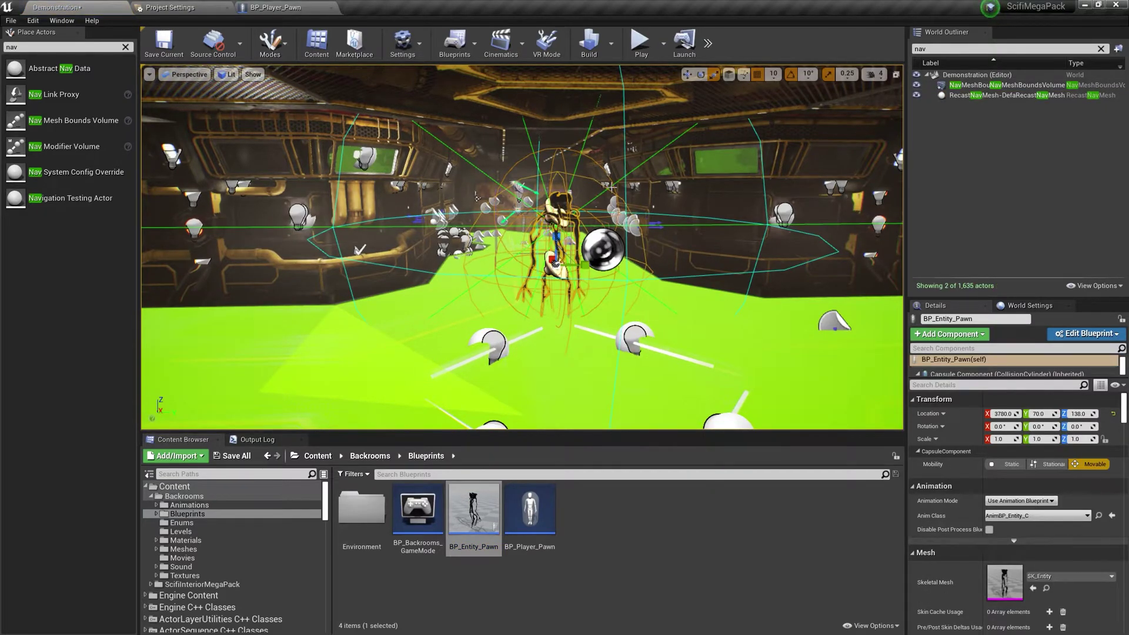
click(641, 44)
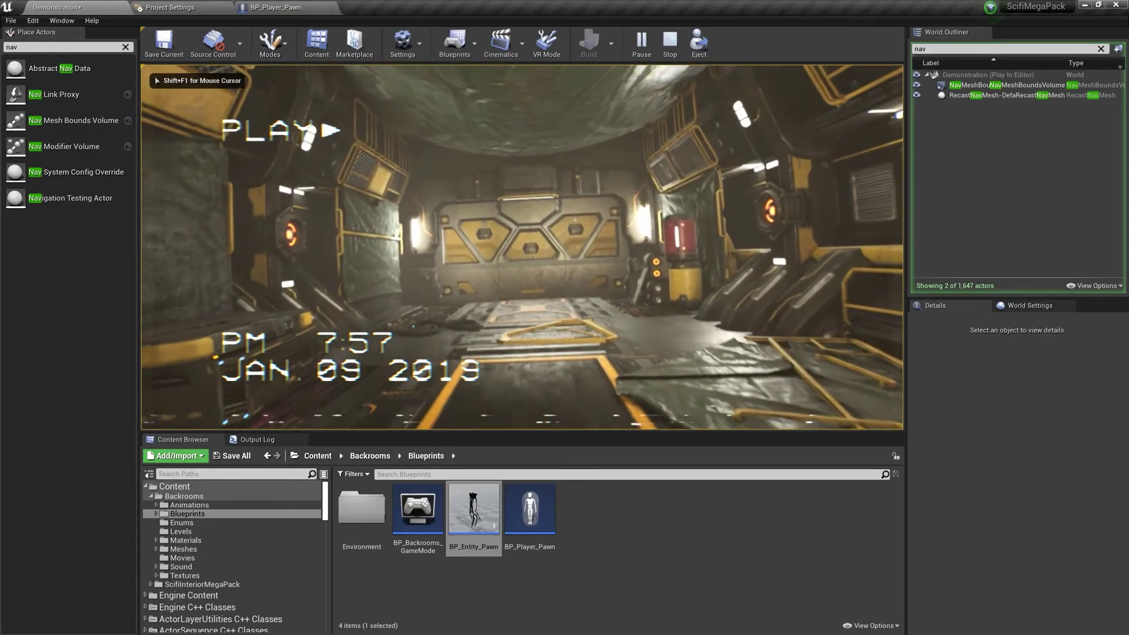
key(F11)
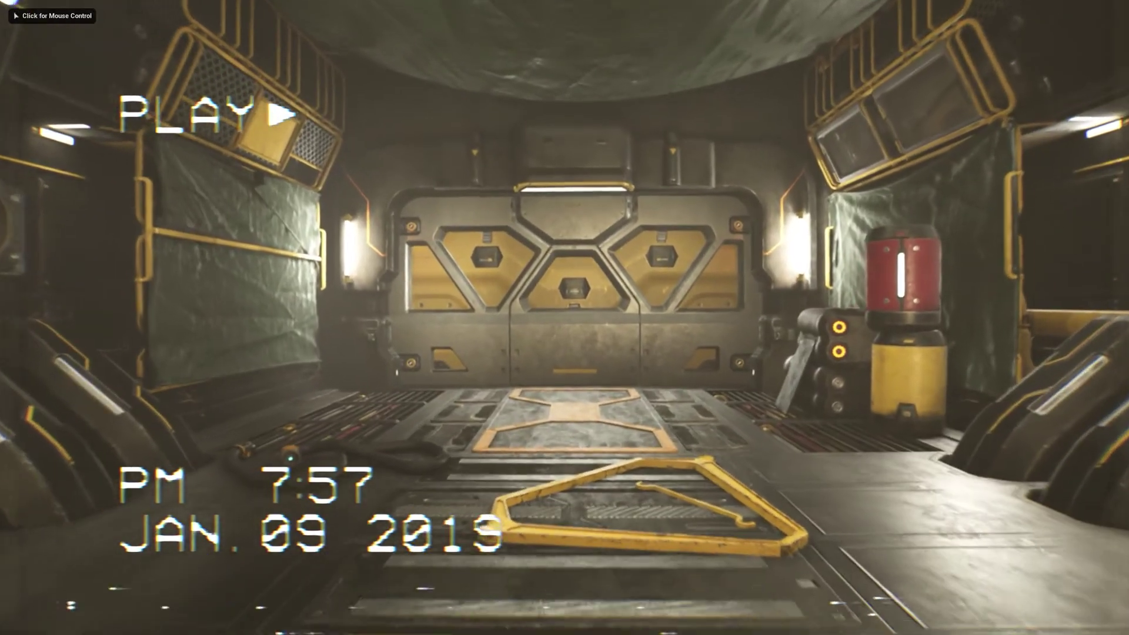
key(w)
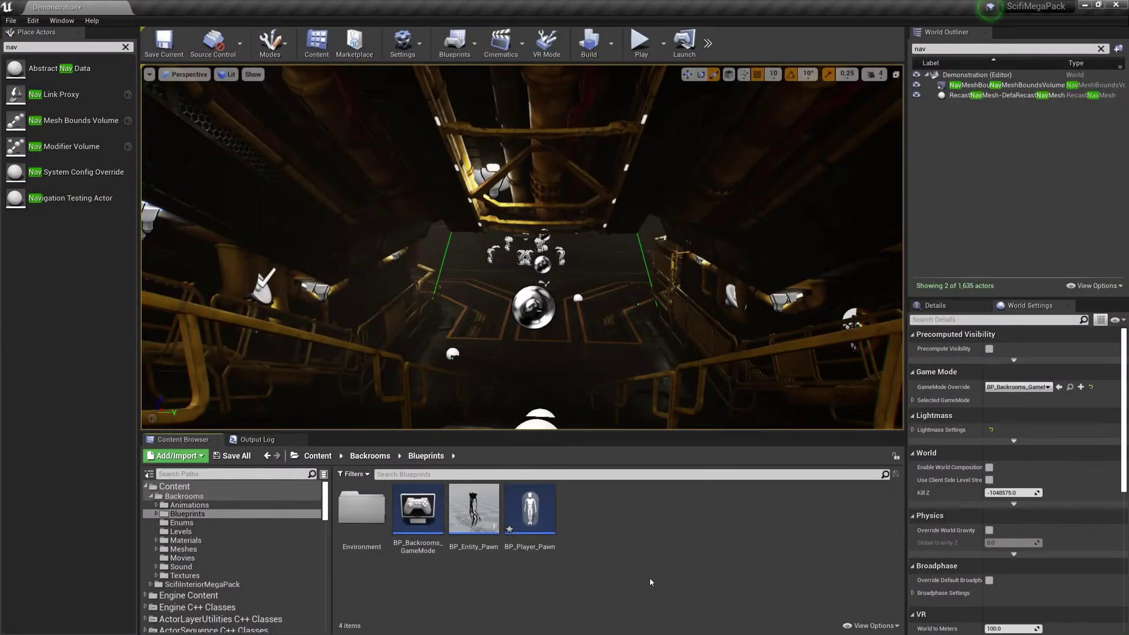
Enable the default value of PickupIntro? in BP_Player_Pawn and play the Demonstration level to preview the intro
double_click(530, 511)
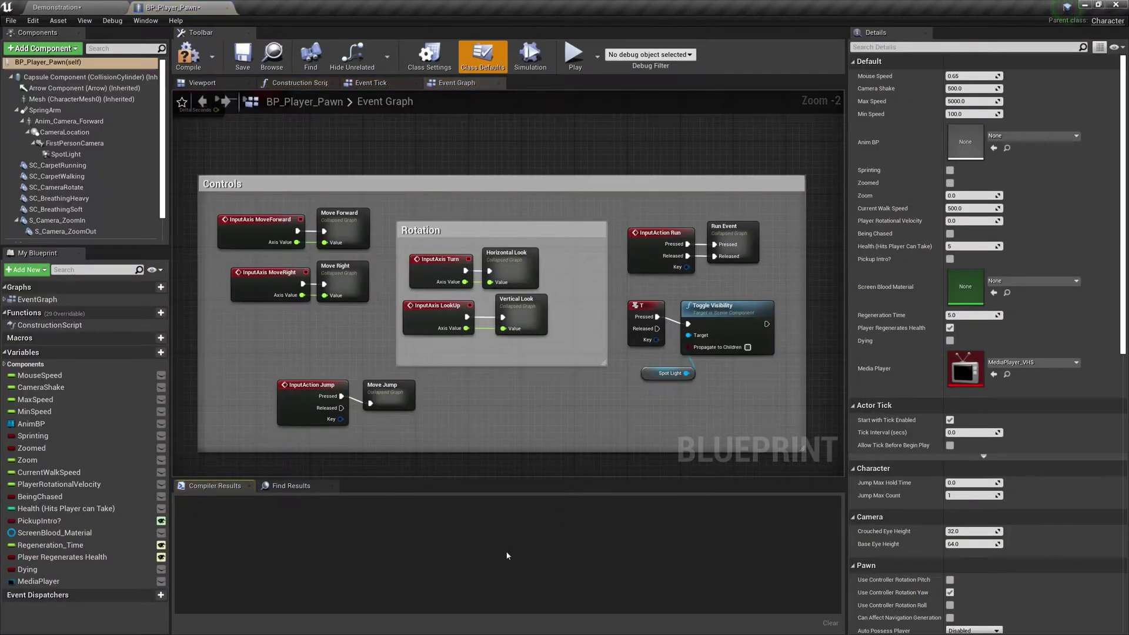
click(65, 522)
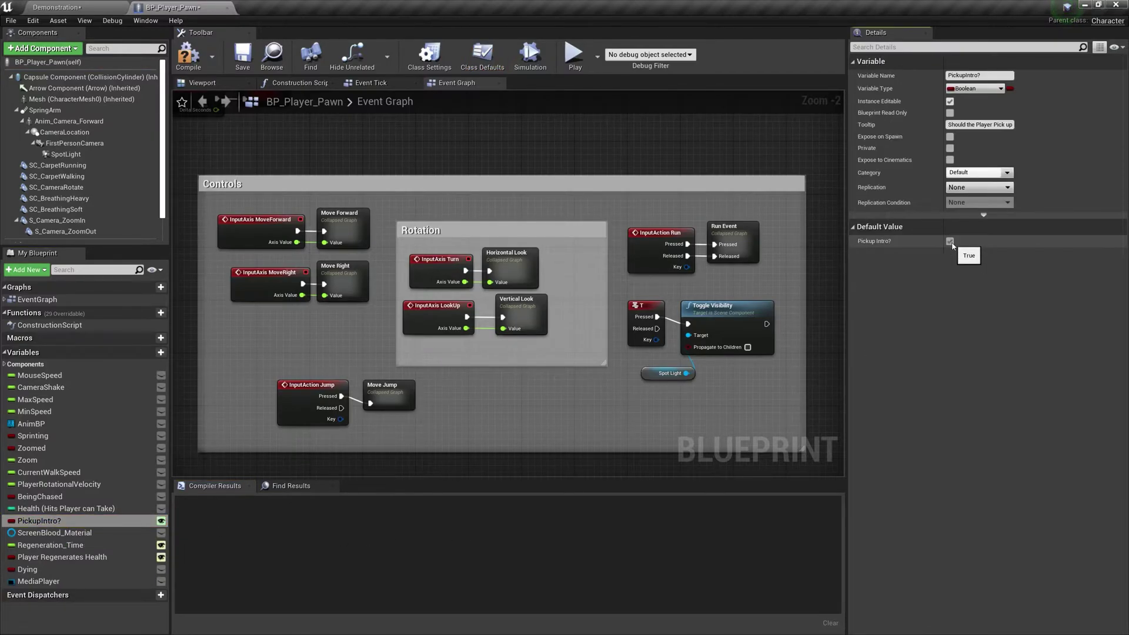
click(74, 7)
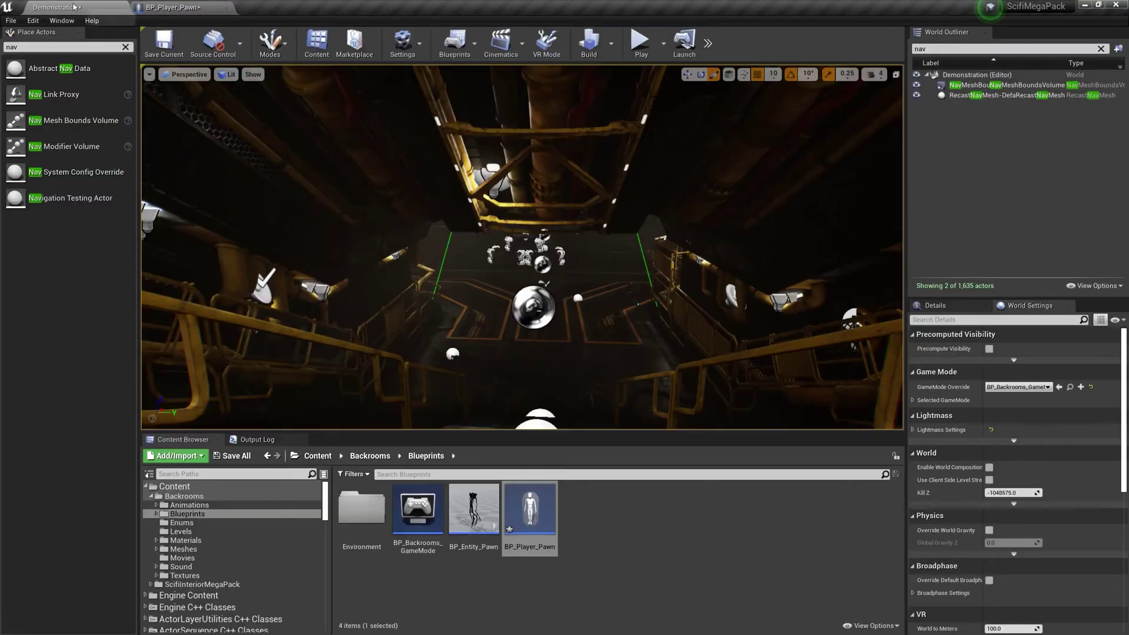
key(alt+p)
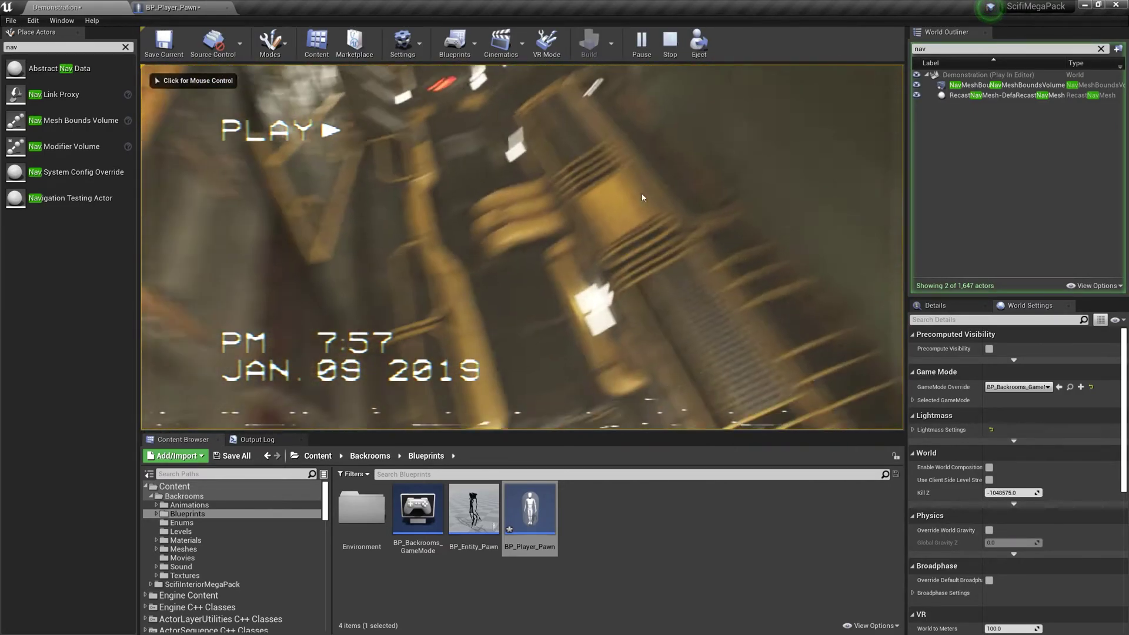
click(642, 197)
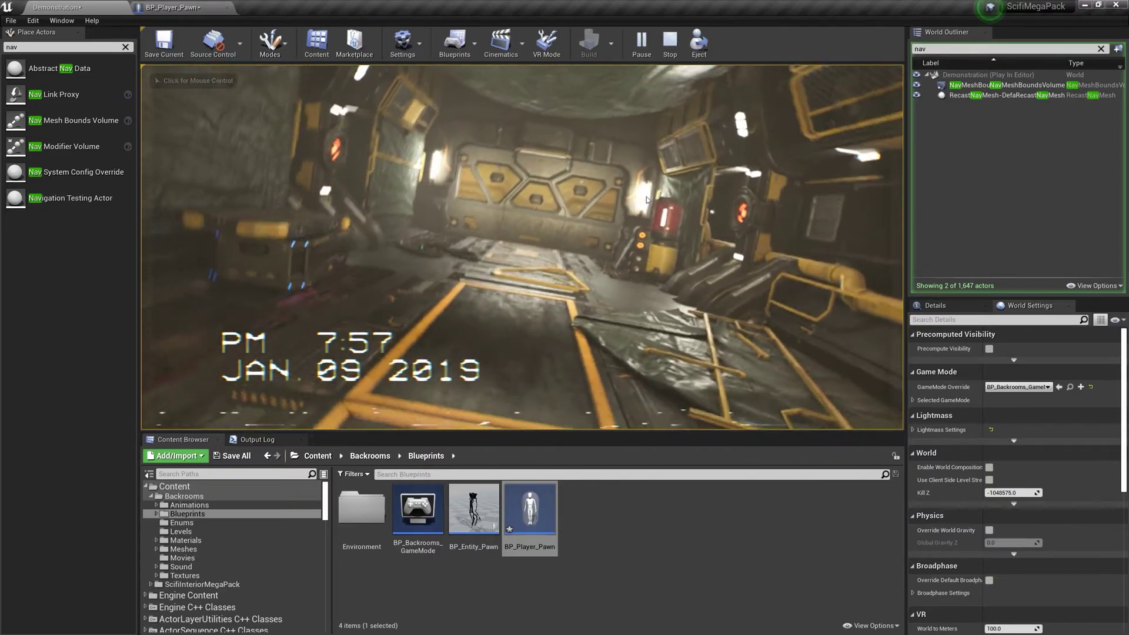
key(Escape)
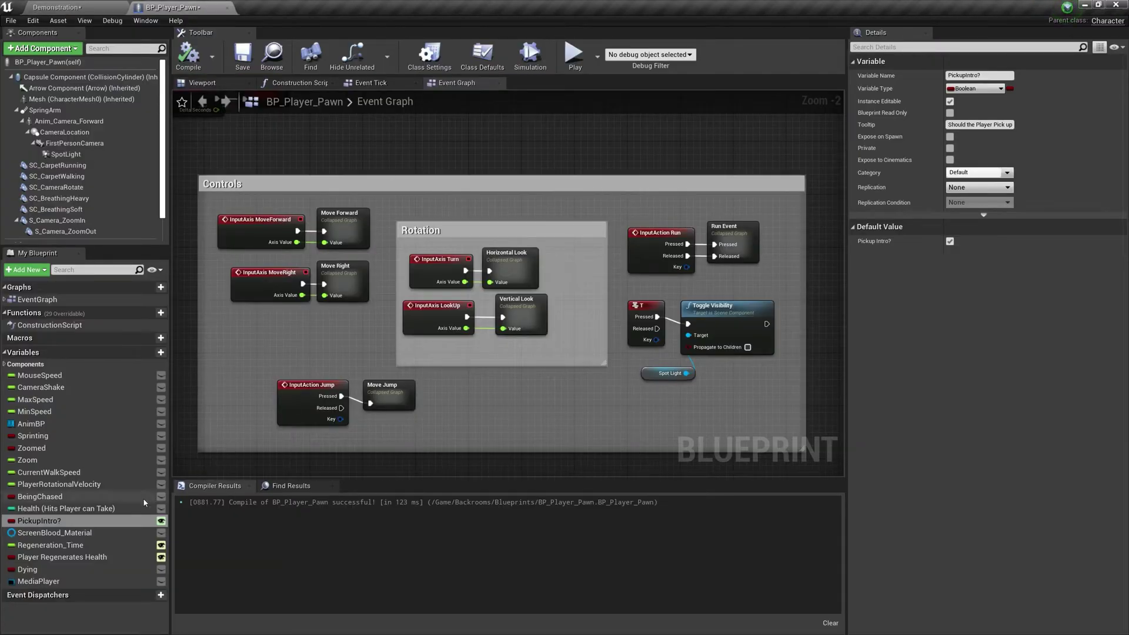
Set the player pawn's Health (Hits Player can Take) default to 1 and play the Demonstration level
click(144, 507)
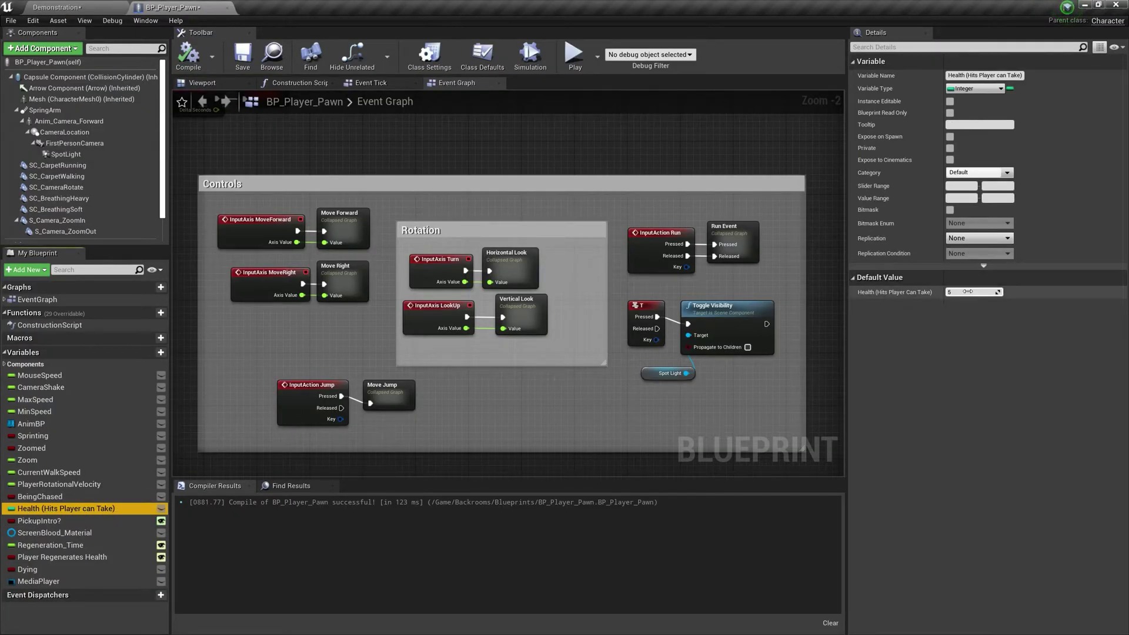
click(968, 292)
text(1)
key(Return)
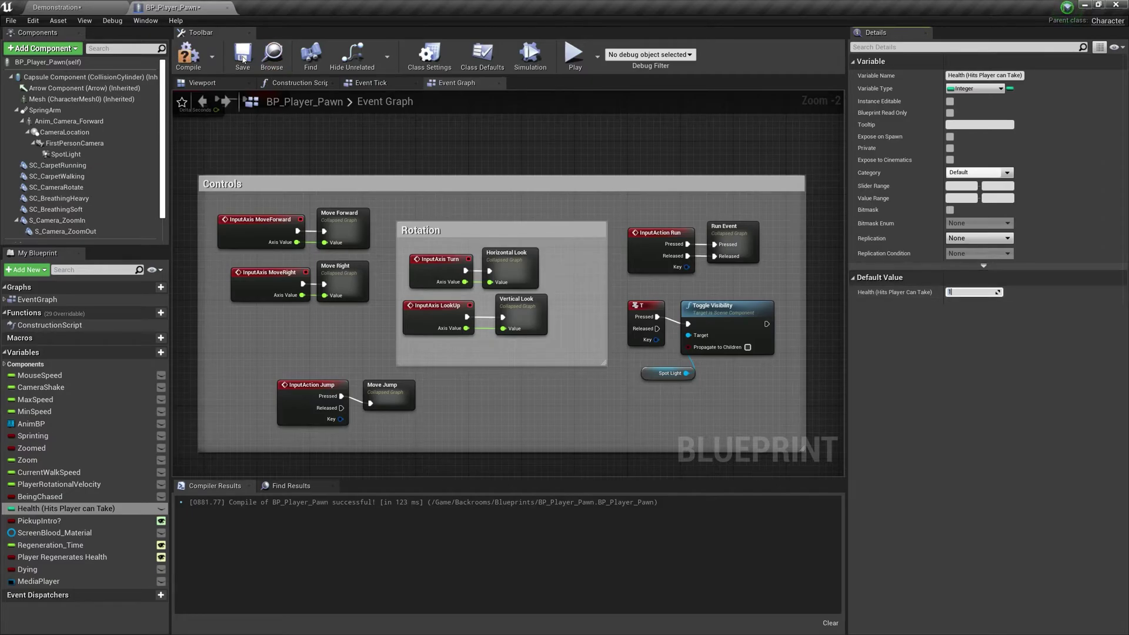
click(77, 7)
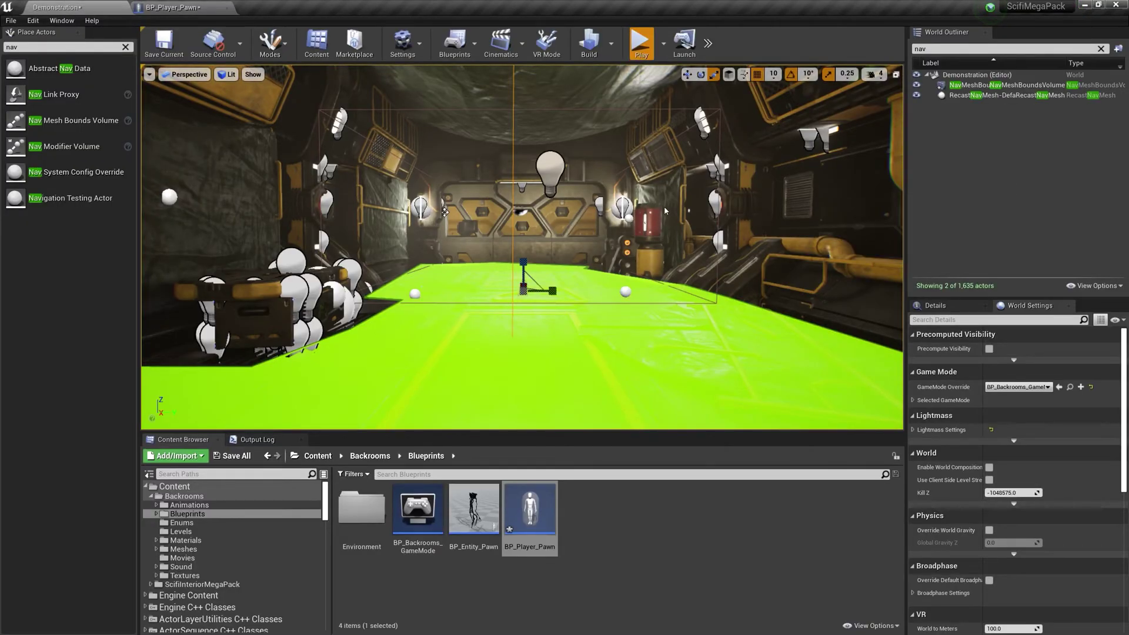
key(alt+p)
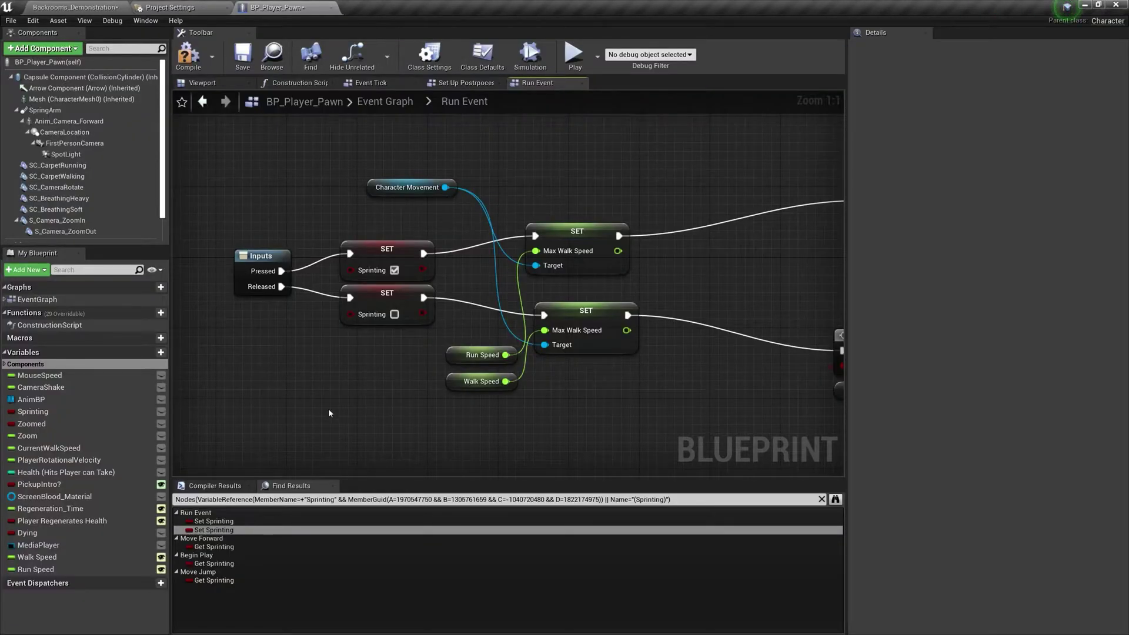
Set the default Walk Speed of BP_Player_Pawn to 50 and its default Run Speed to 2000
click(65, 558)
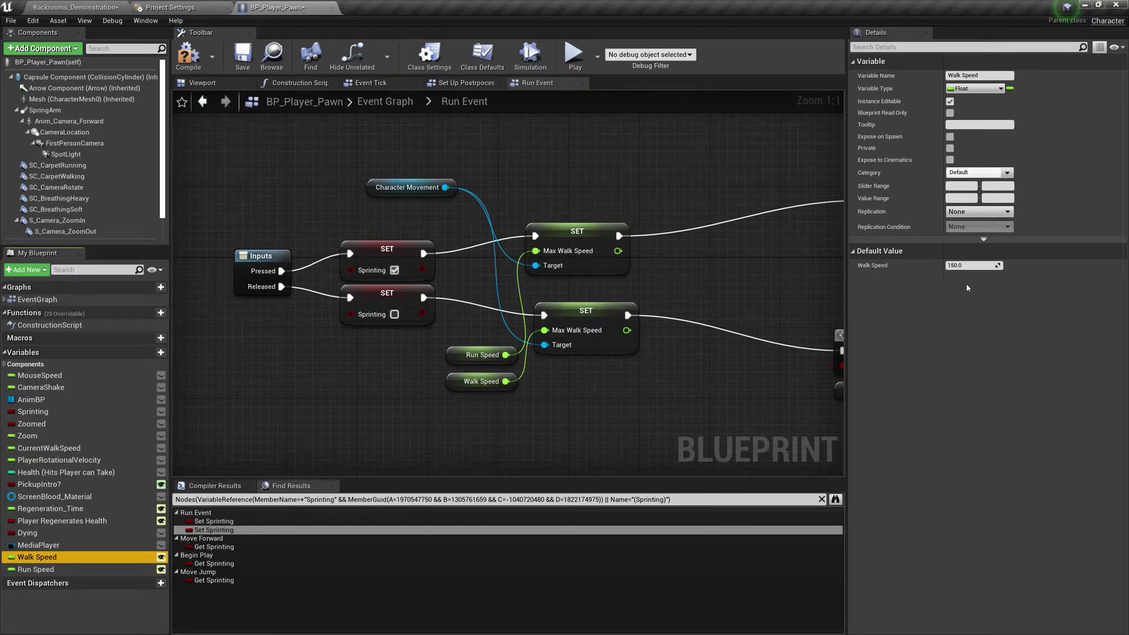
click(982, 266)
text(50)
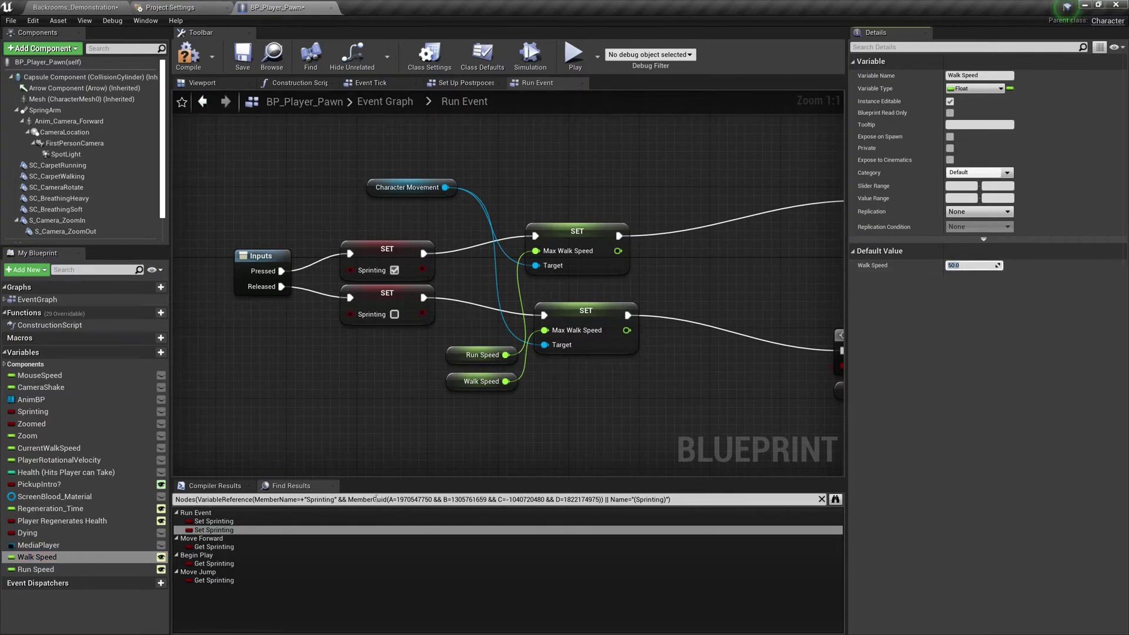
click(35, 569)
click(973, 265)
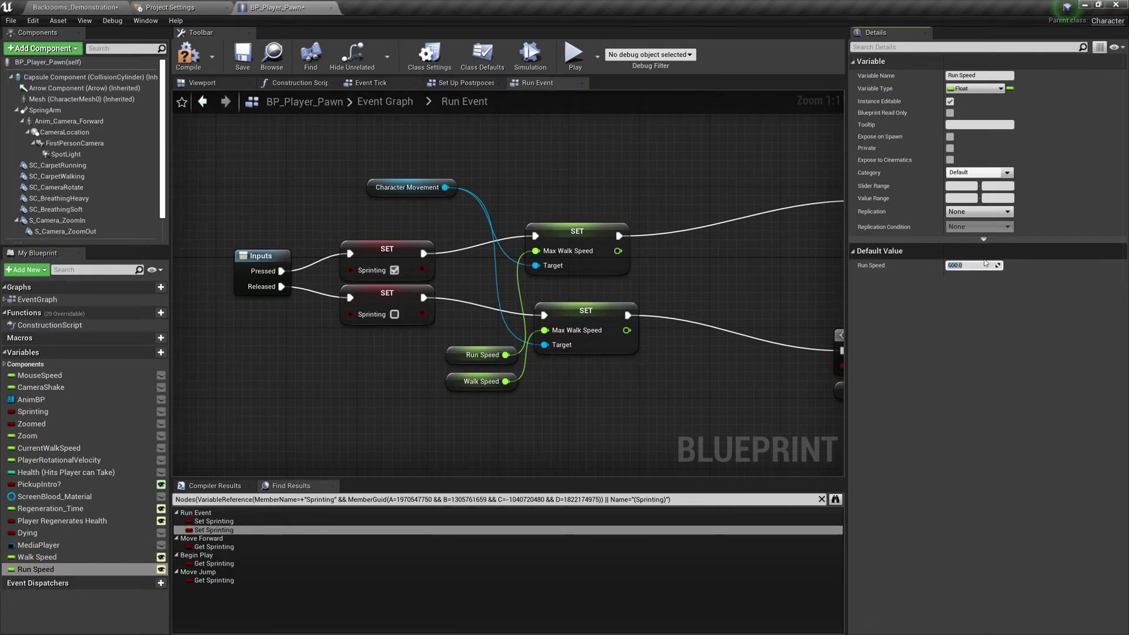
text(2000)
key(Return)
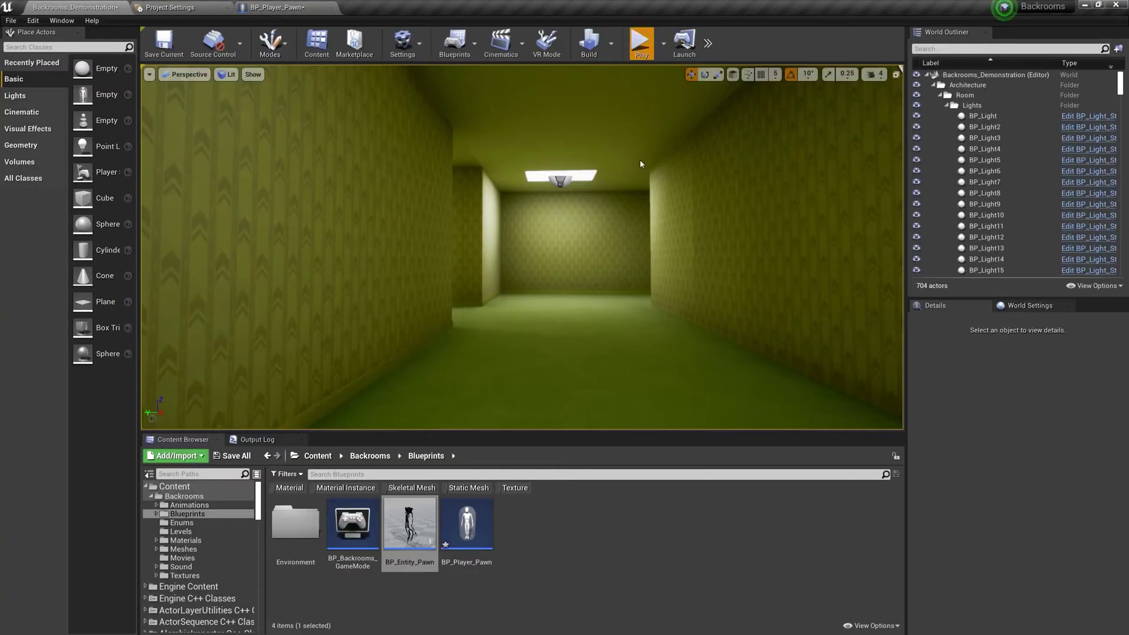
Play the Demonstration level and move the player forward to test the walk and run speeds
key(alt+p)
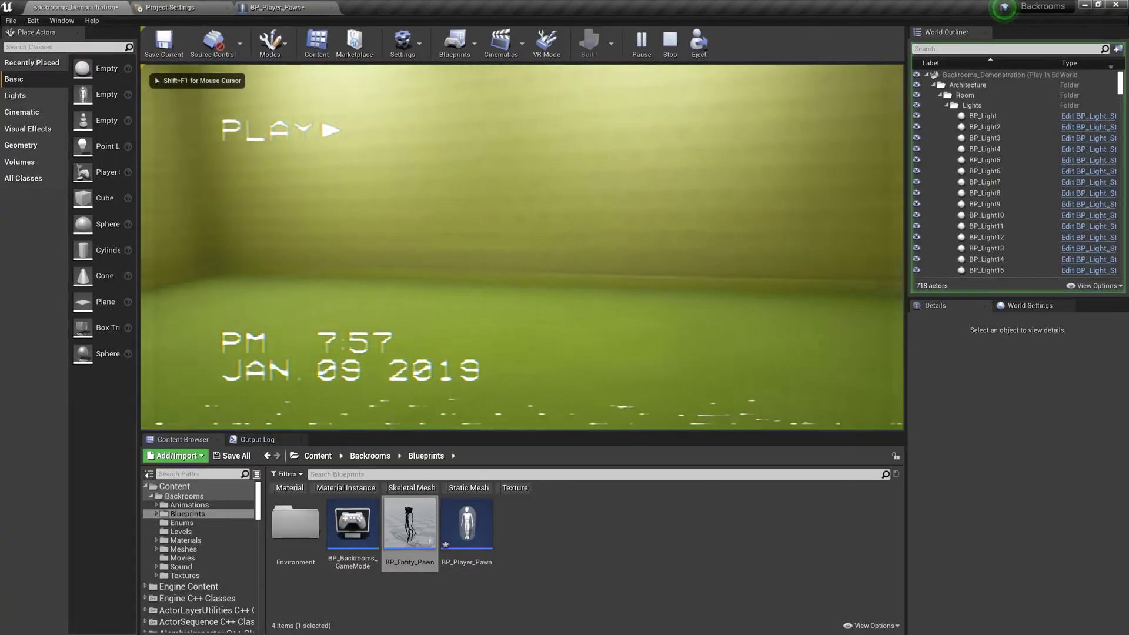
key(w)
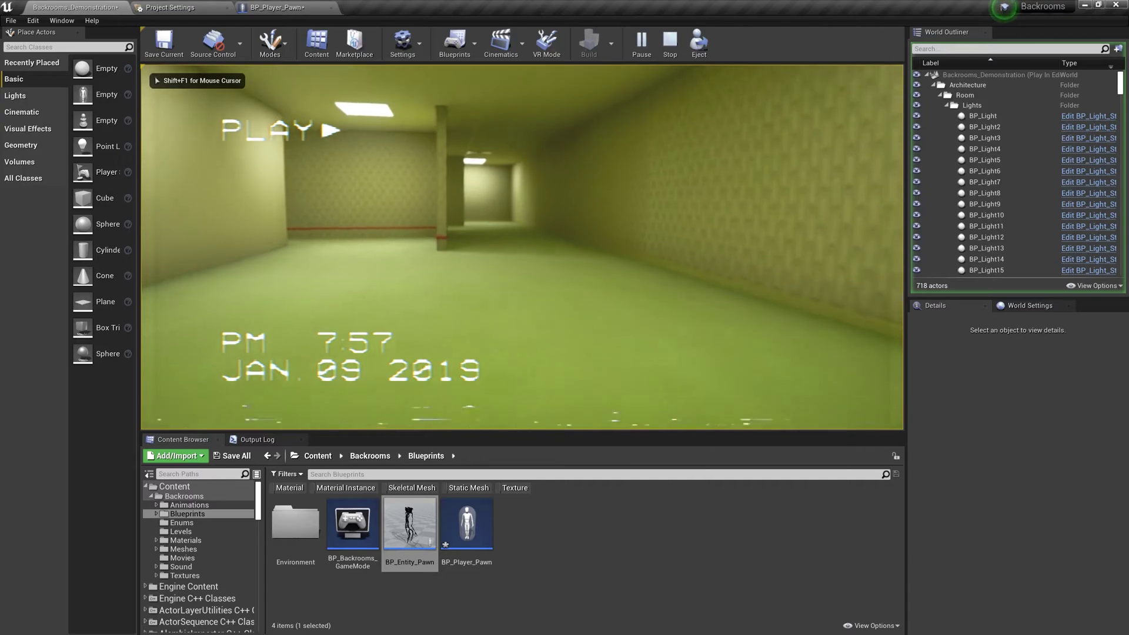
key(w)
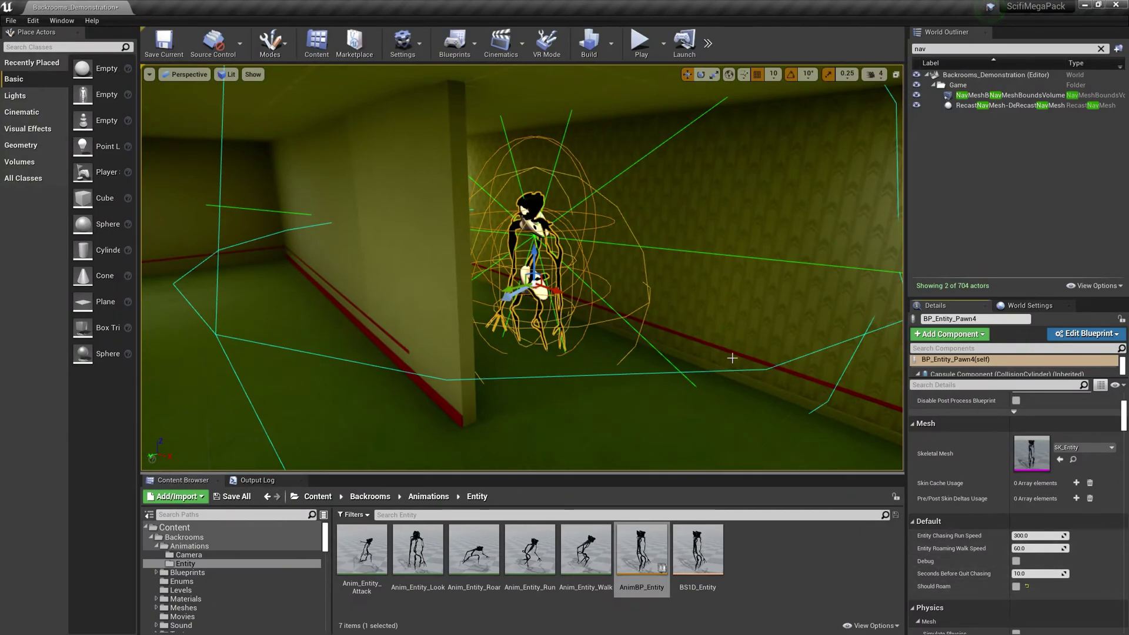
Play the level with the placed entity, viewing it in wireframe and back in lit mode, and end the play session
click(641, 42)
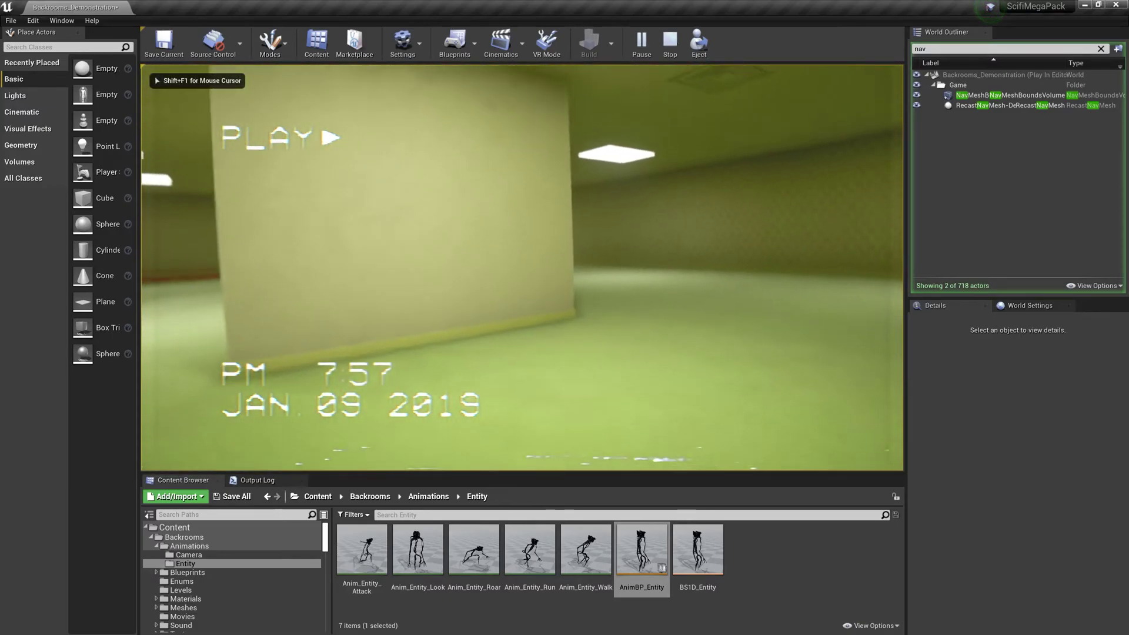
key(F1)
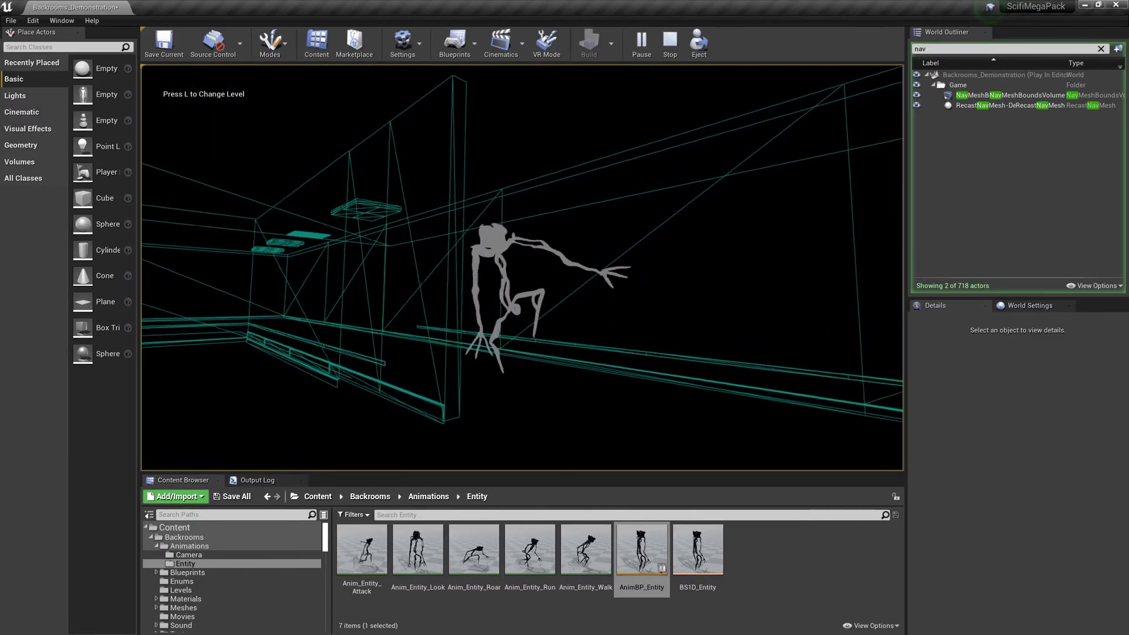
key(F3)
key(l)
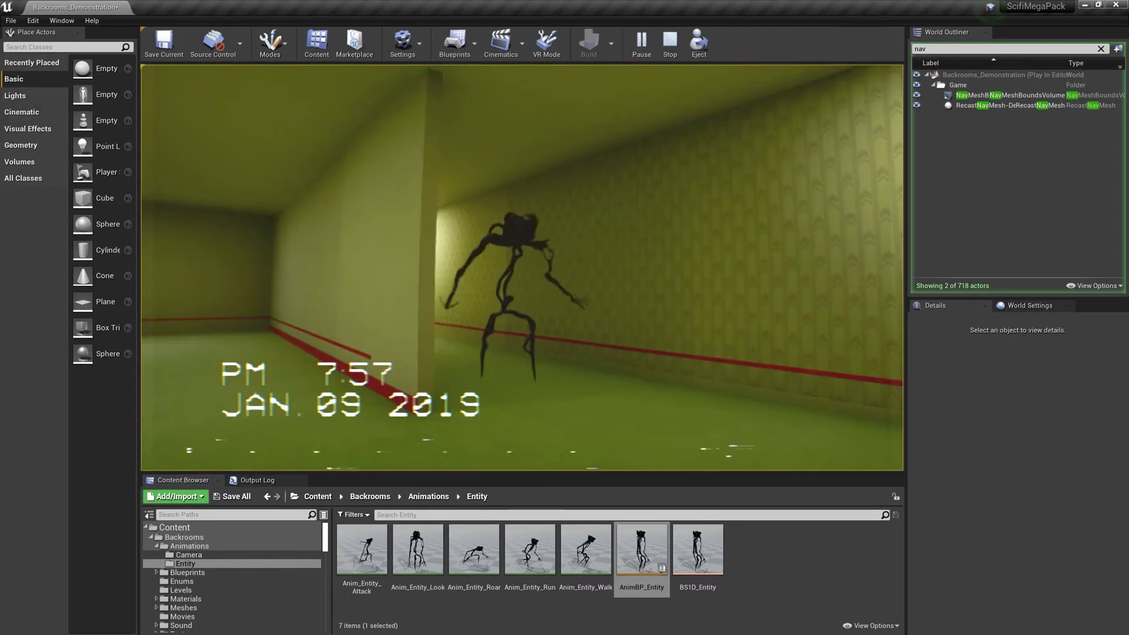
key(Escape)
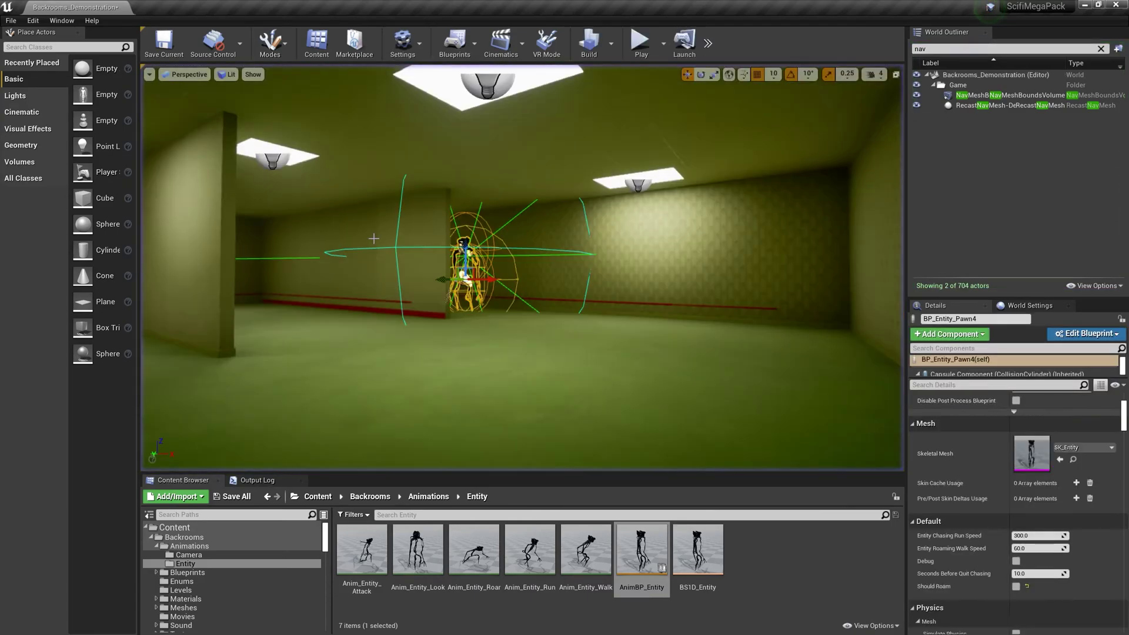
Enable Should Roam on the placed BP_Entity_Pawn and set its Entity Roaming Walk Speed to 350
key(f)
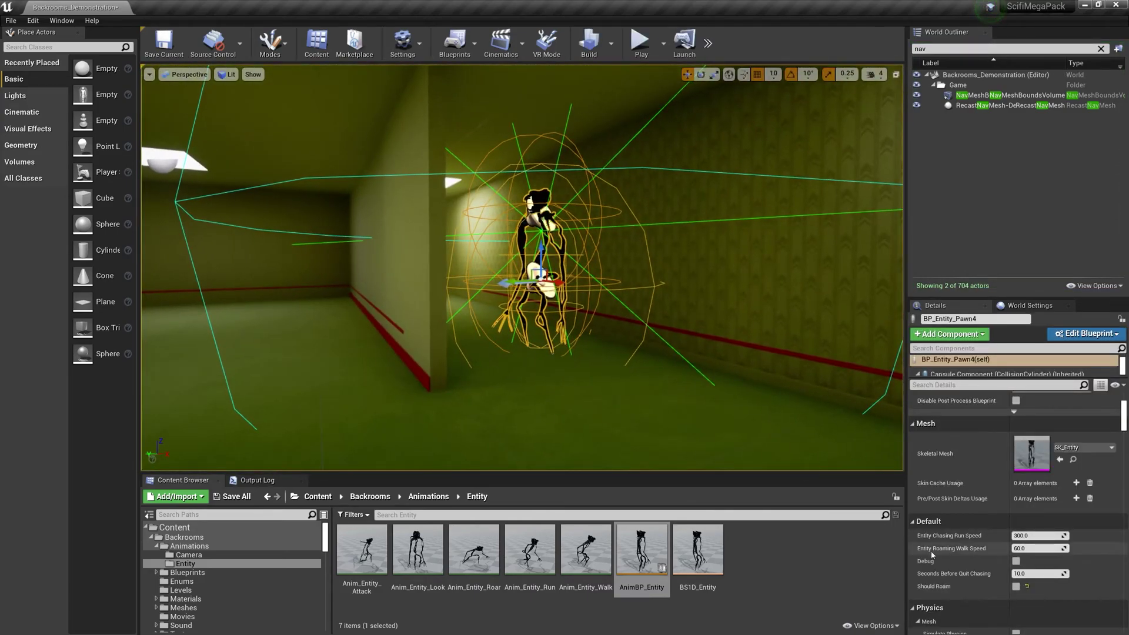
click(1015, 587)
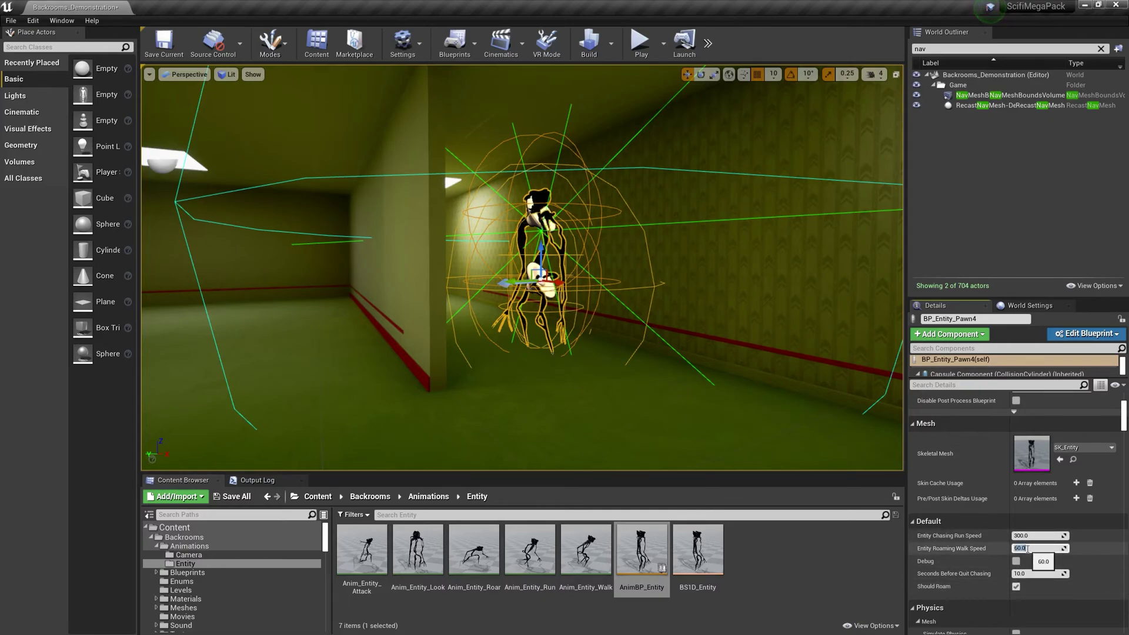
click(1029, 549)
text(350)
key(Return)
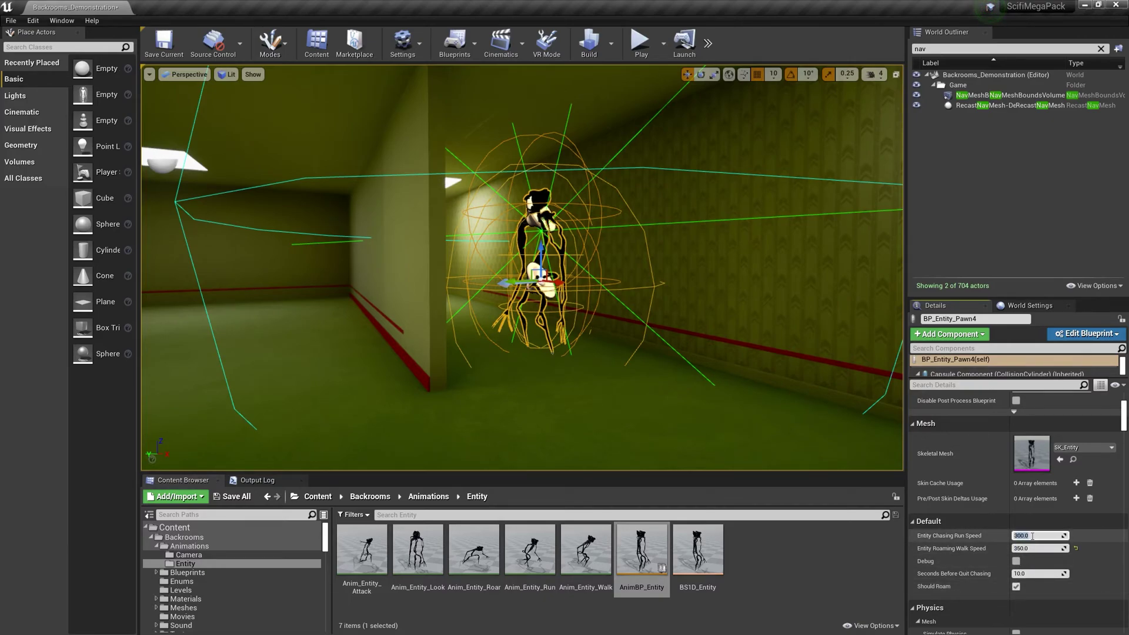
Set the entity's Entity Chasing Run Speed to 1200 and its Seconds Before Quit Chasing to 2
click(1033, 537)
text(1200)
click(1038, 574)
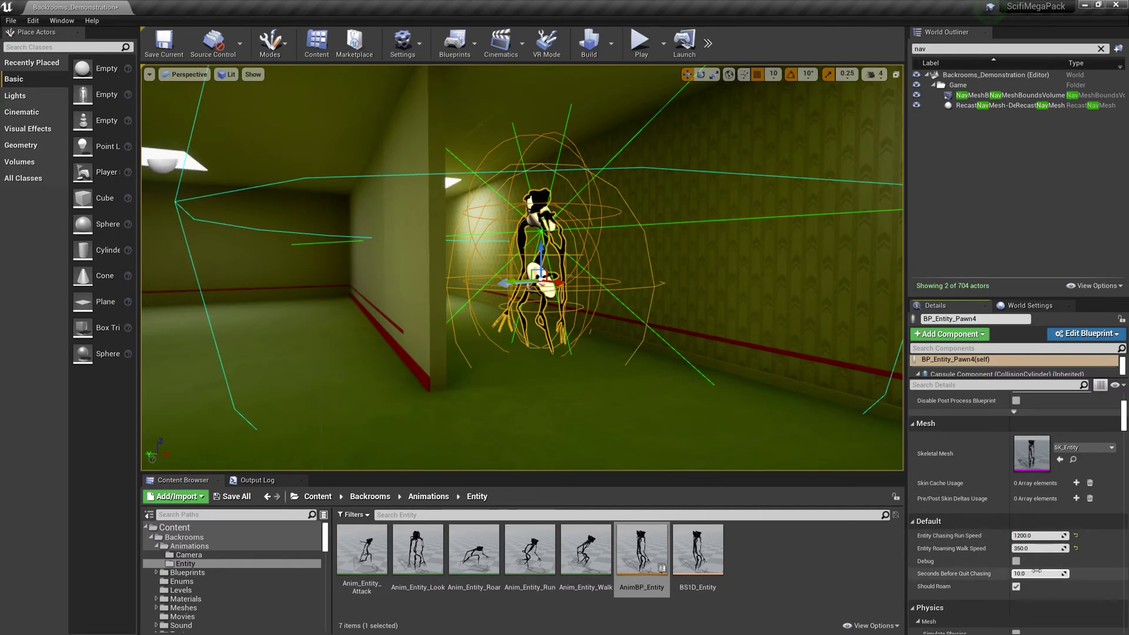
text(2)
key(Return)
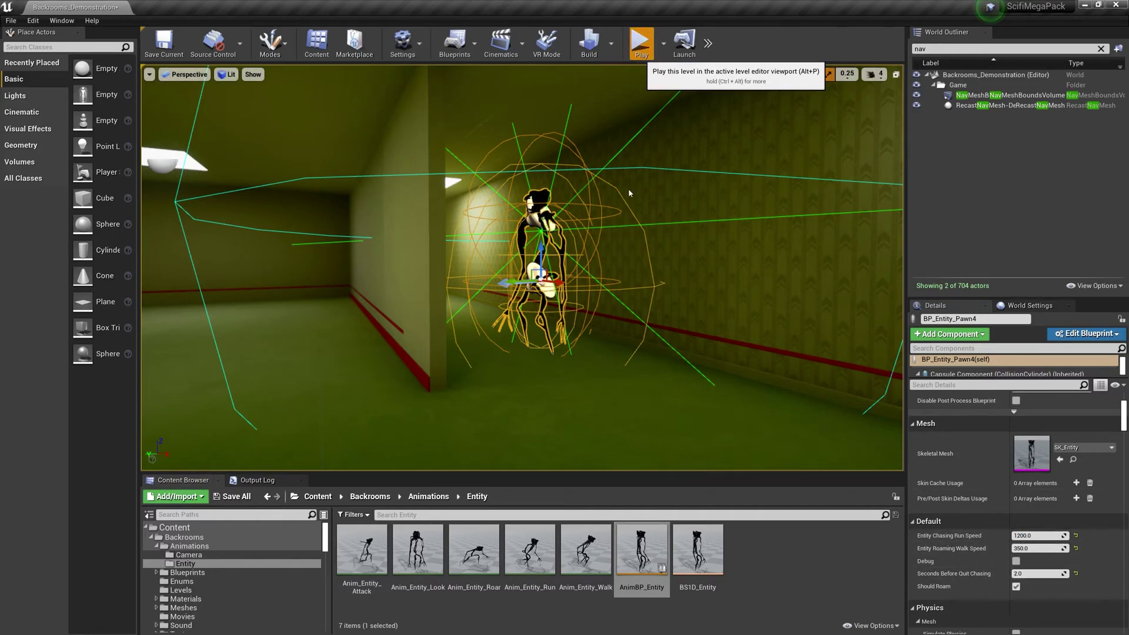
Play the level full screen in wireframe view to watch the entity roam through the walls
key(alt+p)
key(F11)
key(F1)
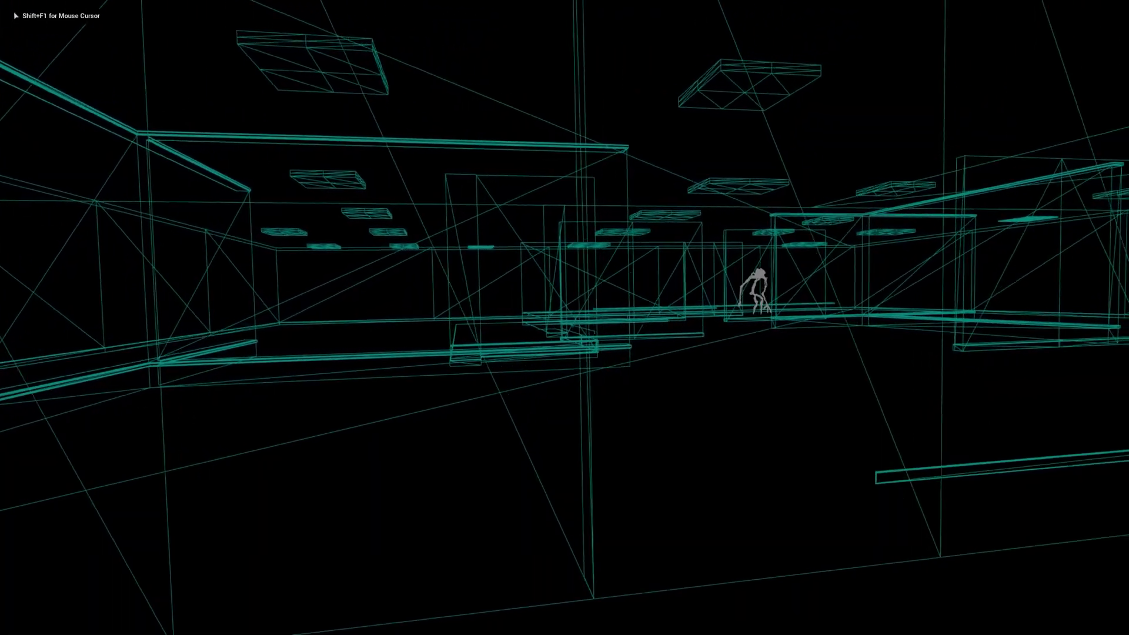